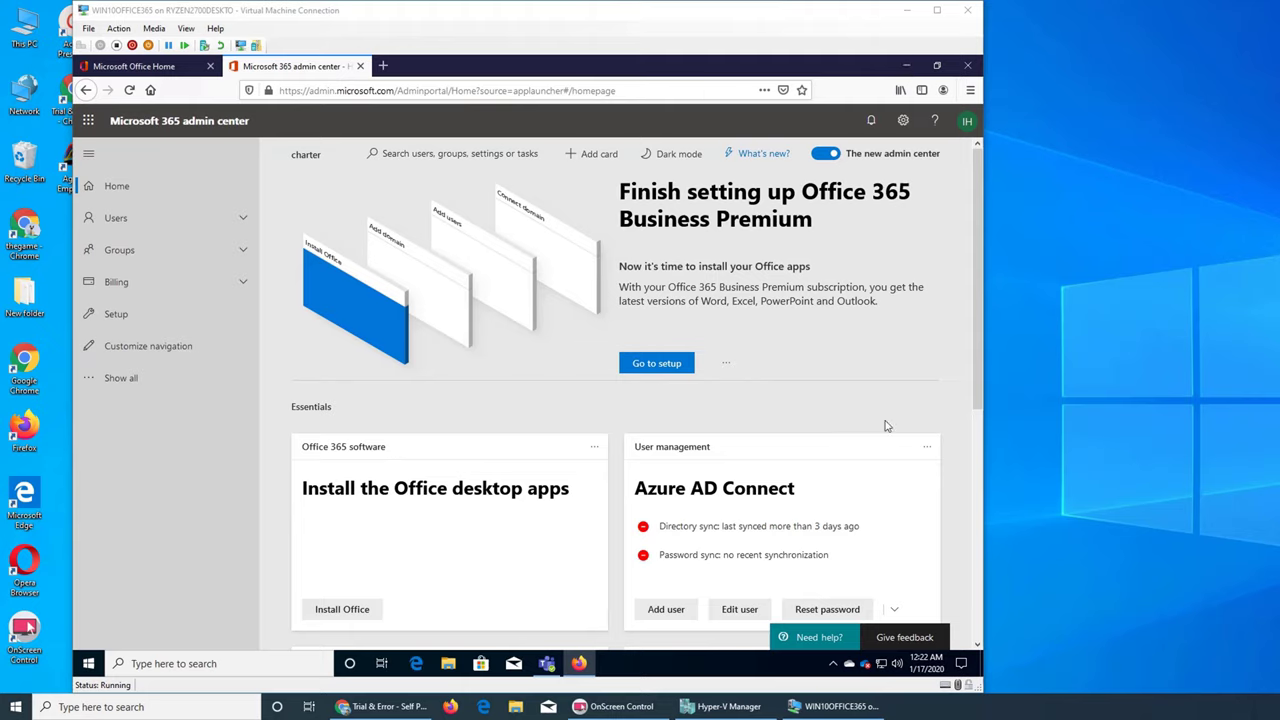
- Check the OneDrive notifications about disallowed items, then briefly bring up and hide YouTube
{"action": "left_click", "coordinate": [867, 668]}
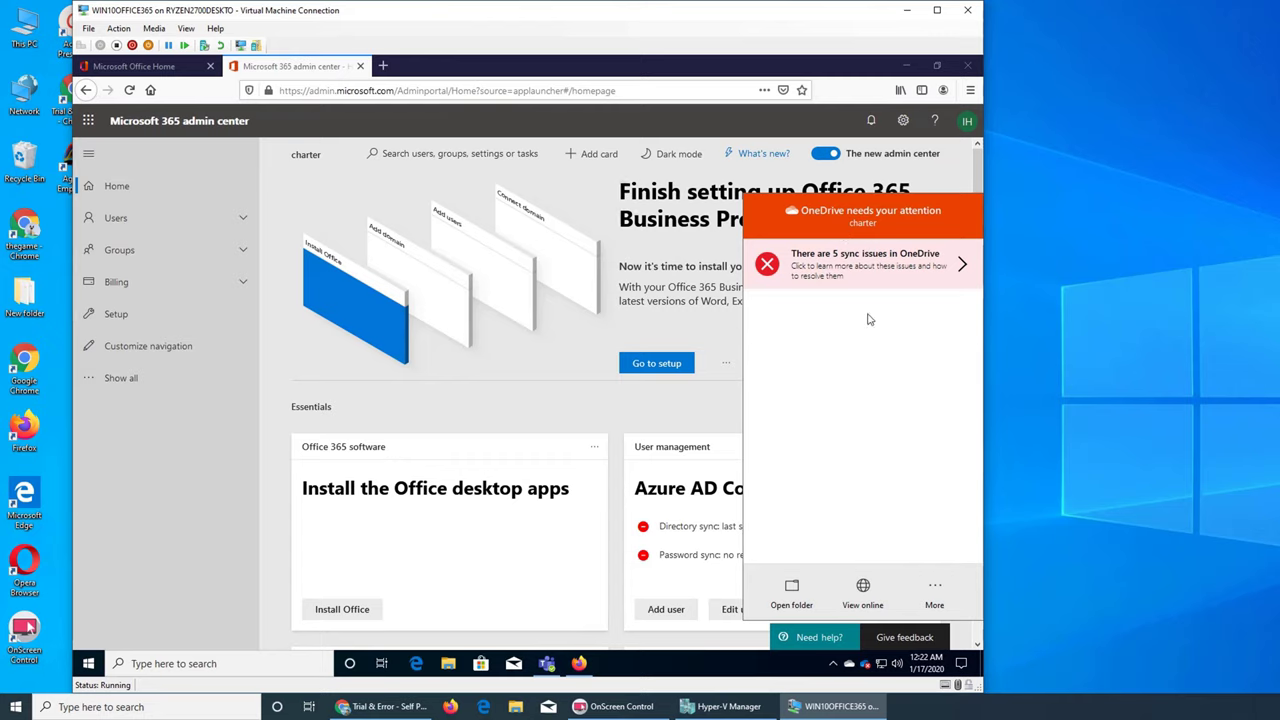
{"action": "left_click", "coordinate": [961, 666]}
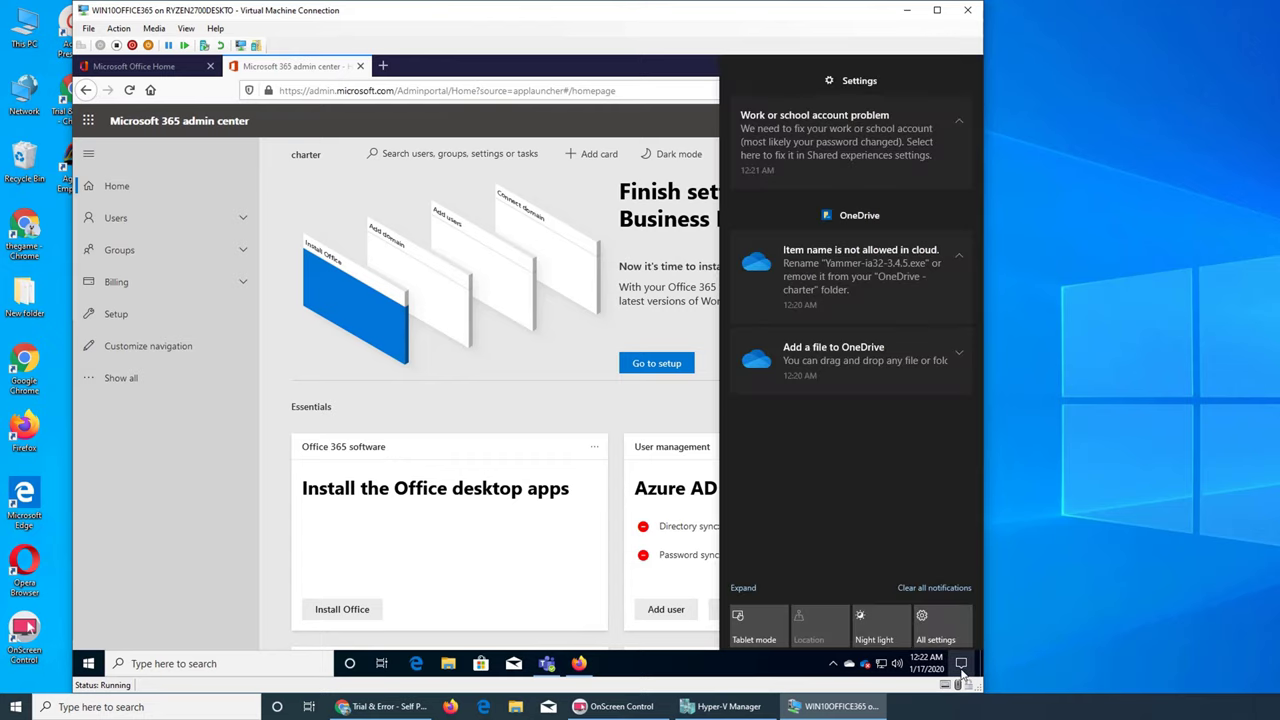
{"action": "left_click", "coordinate": [848, 667]}
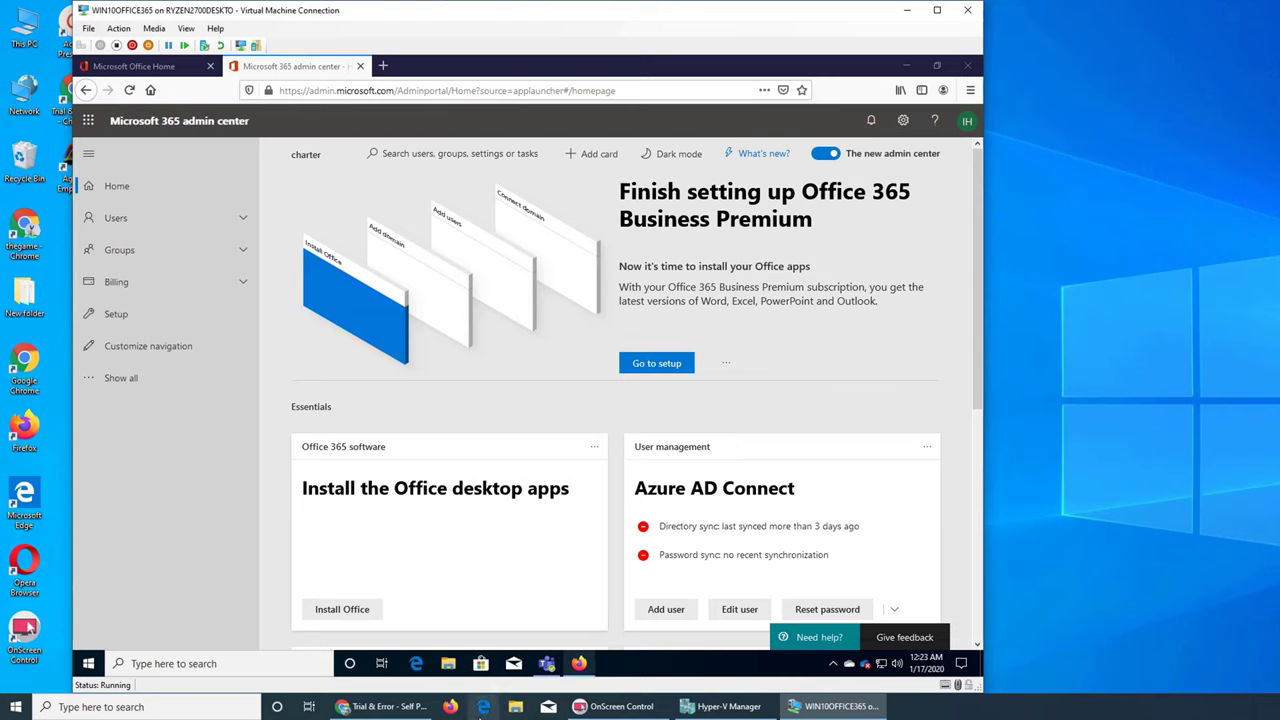
{"action": "left_click", "coordinate": [383, 706]}
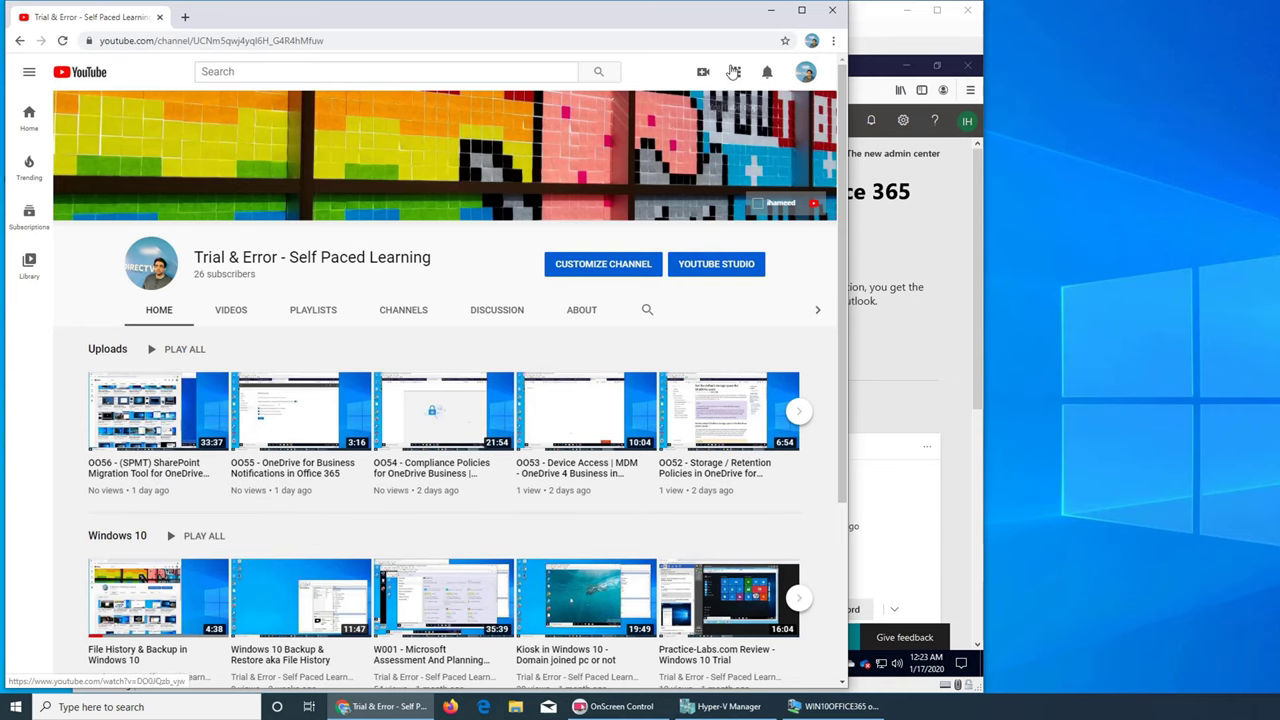
{"action": "left_click", "coordinate": [770, 10]}
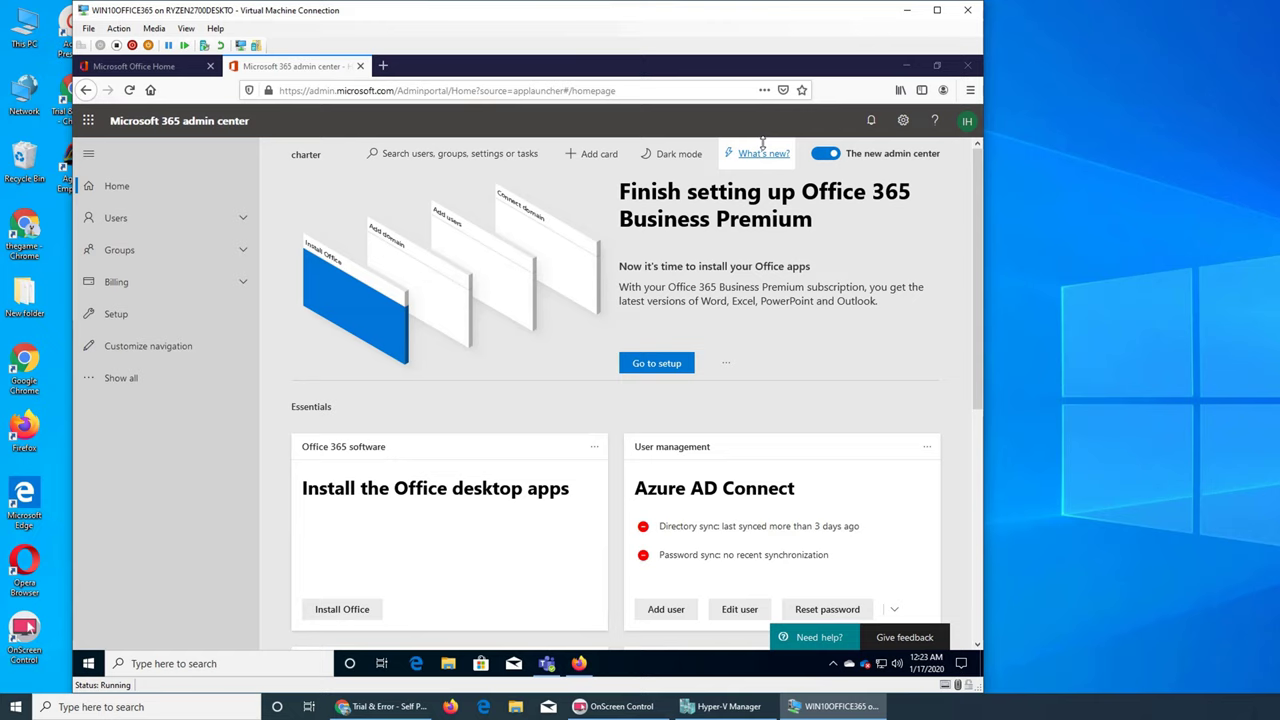
- Go from Show all to All admin centers and launch the OneDrive admin center
{"action": "left_click", "coordinate": [120, 378]}
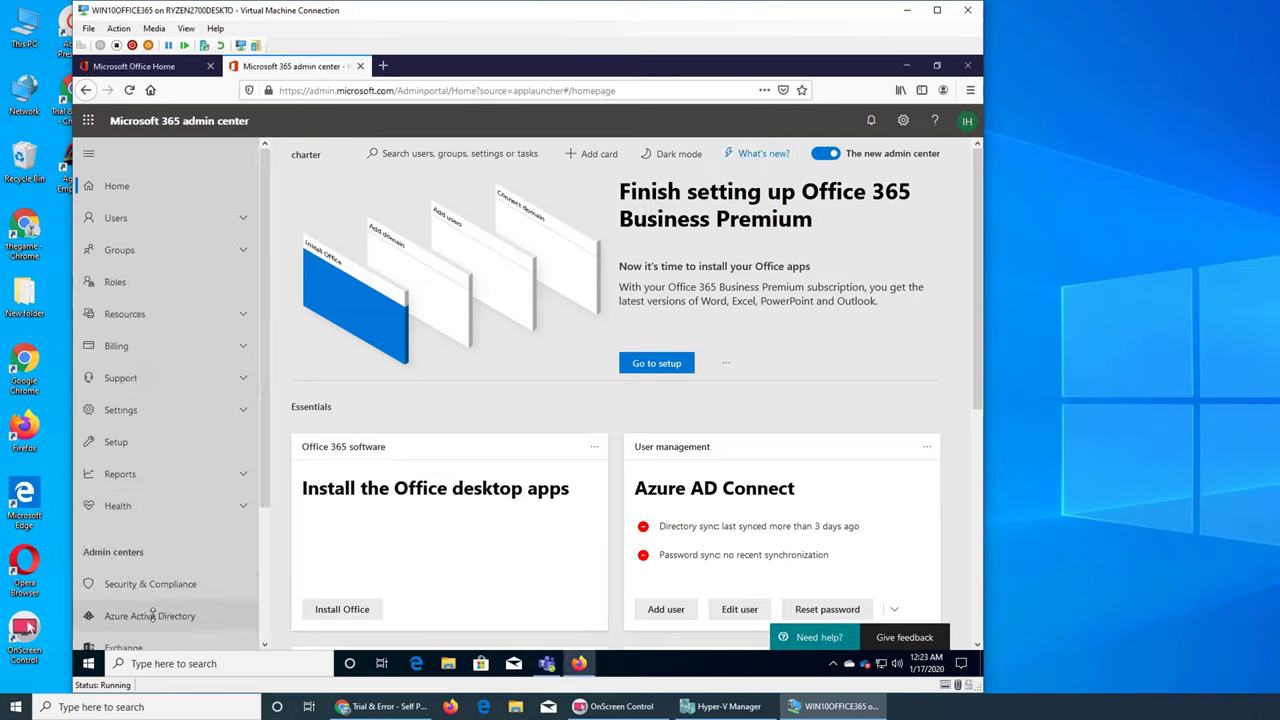
{"action": "scroll", "coordinate": [222, 555], "scroll_direction": "down", "scroll_amount": 1}
{"action": "scroll", "coordinate": [200, 570], "scroll_direction": "down", "scroll_amount": 3}
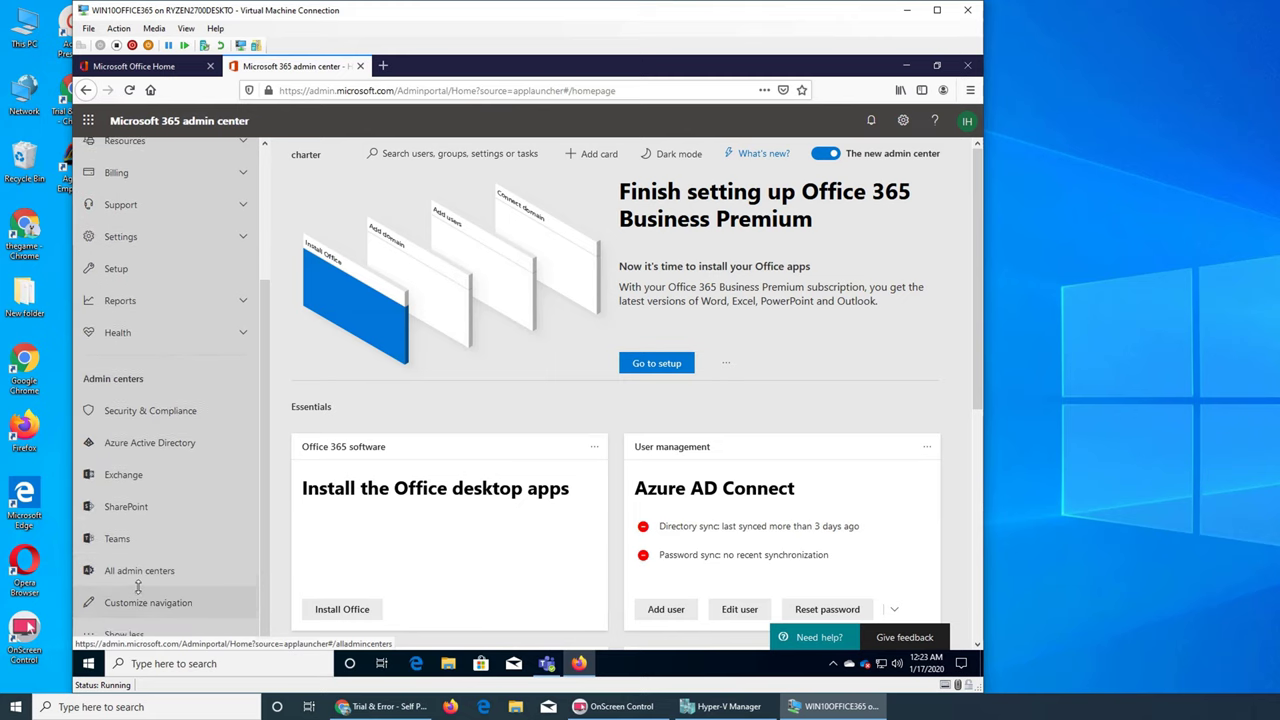
{"action": "left_click", "coordinate": [138, 572]}
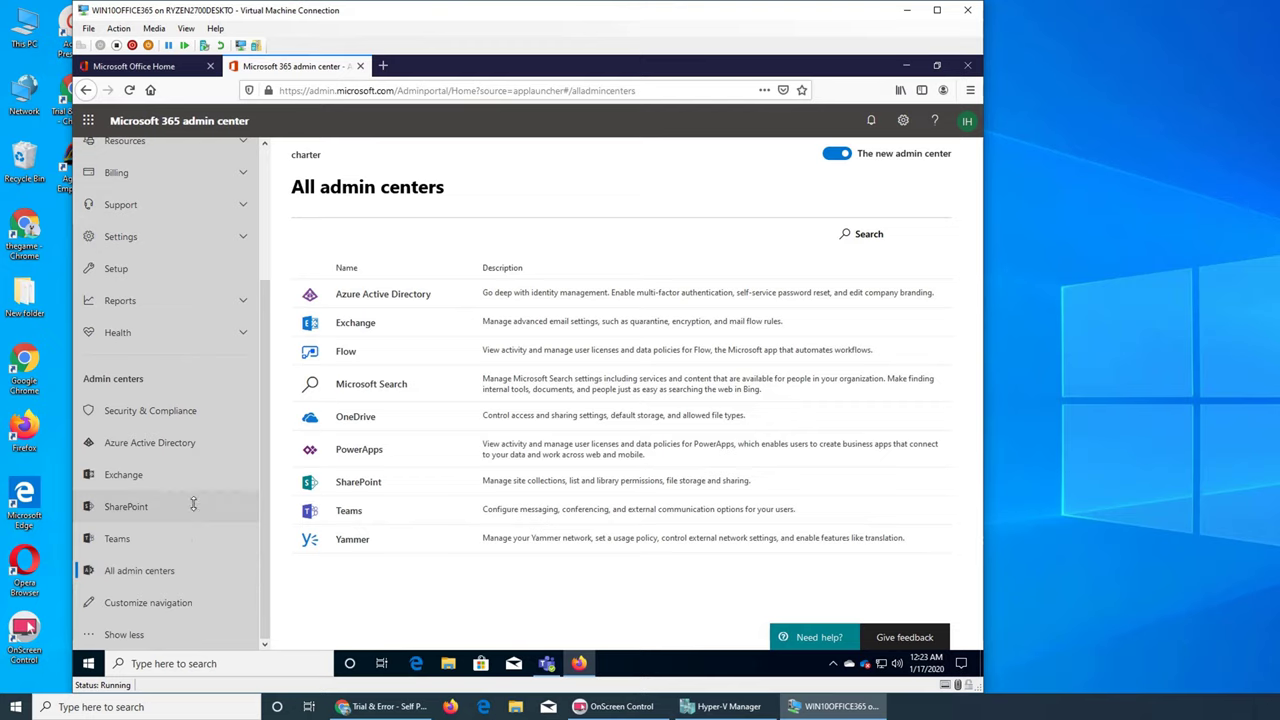
{"action": "left_click", "coordinate": [364, 416]}
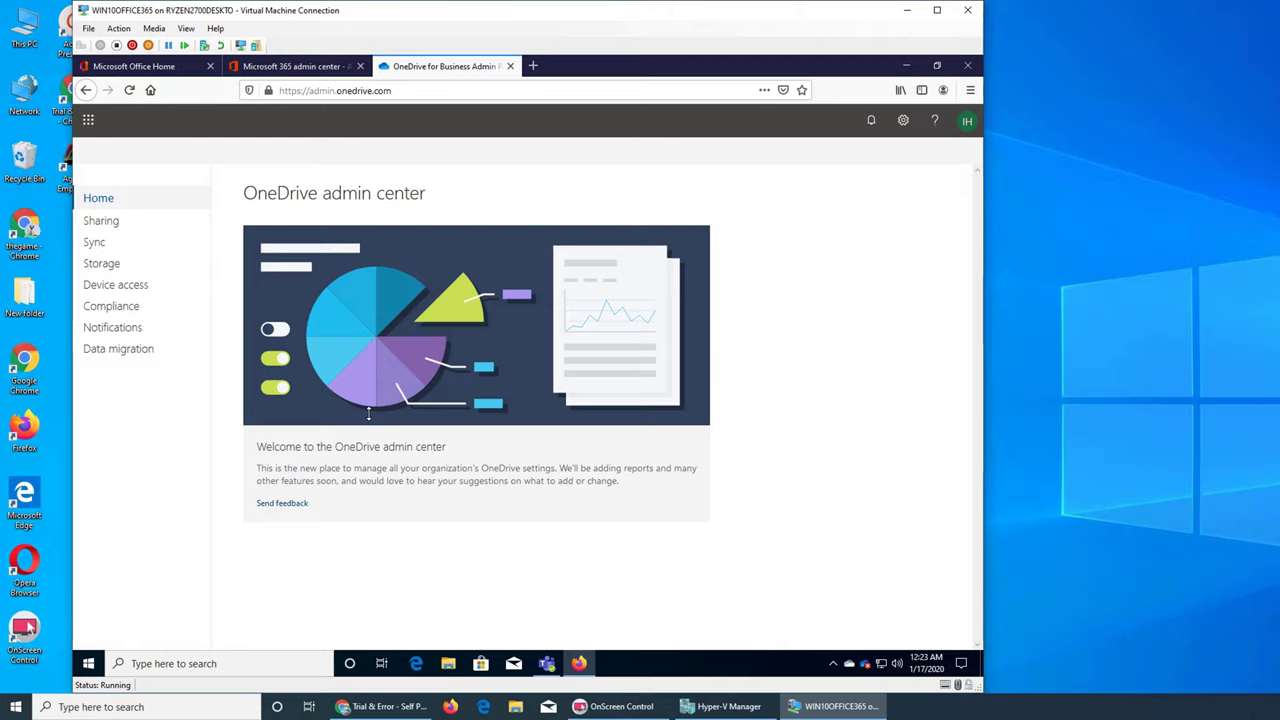
- Review the blocked file extensions in Sync settings, open the OneDrive status panel, then switch to YouTube
{"action": "left_click", "coordinate": [118, 241]}
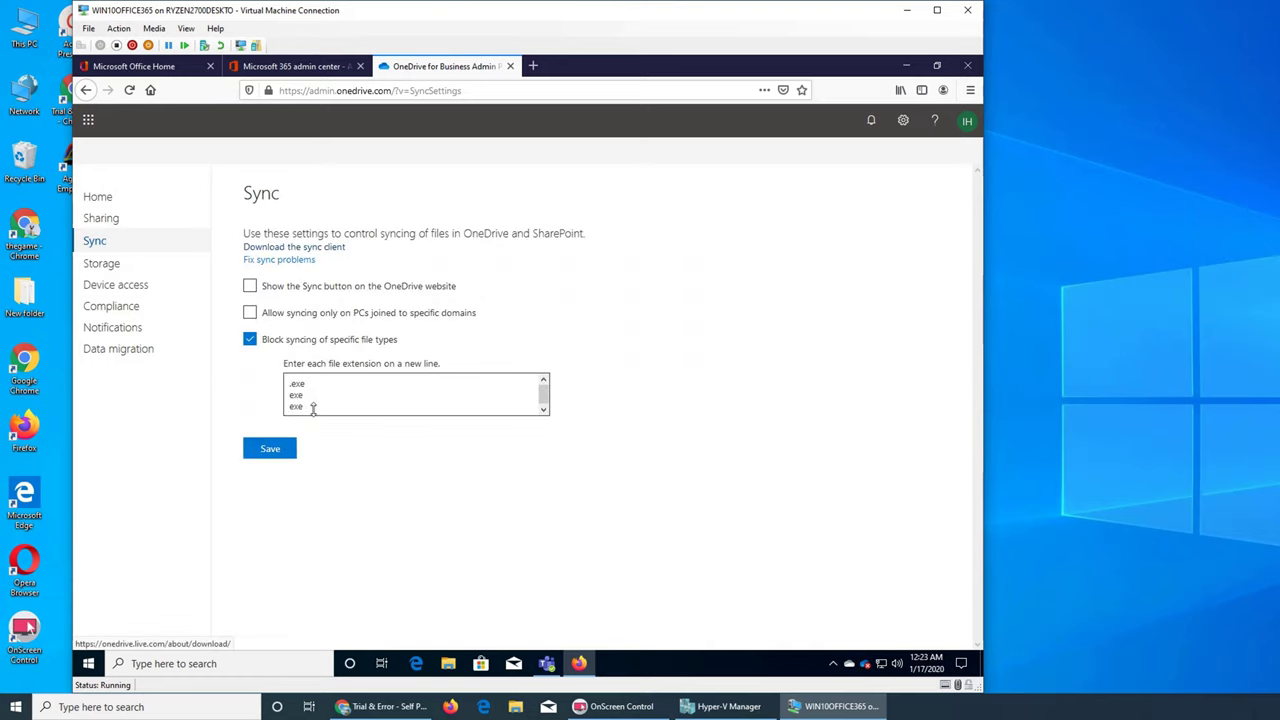
{"action": "left_click", "coordinate": [313, 403]}
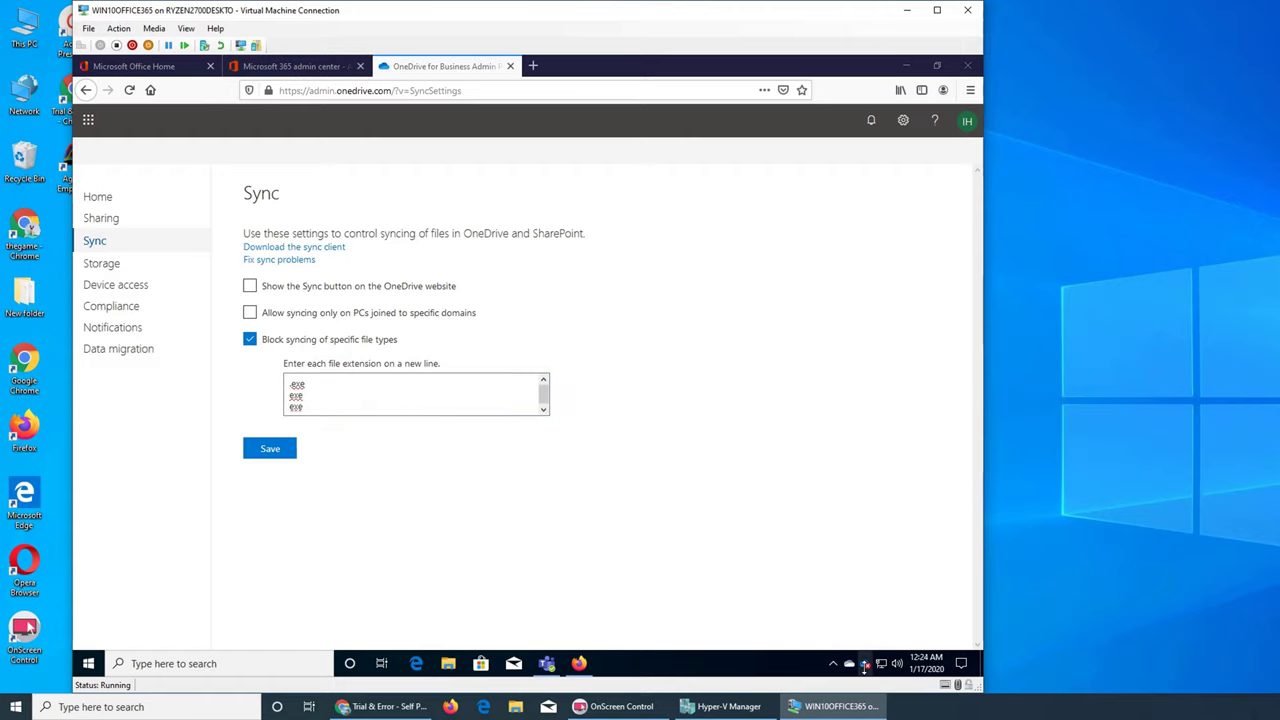
{"action": "left_click", "coordinate": [865, 664]}
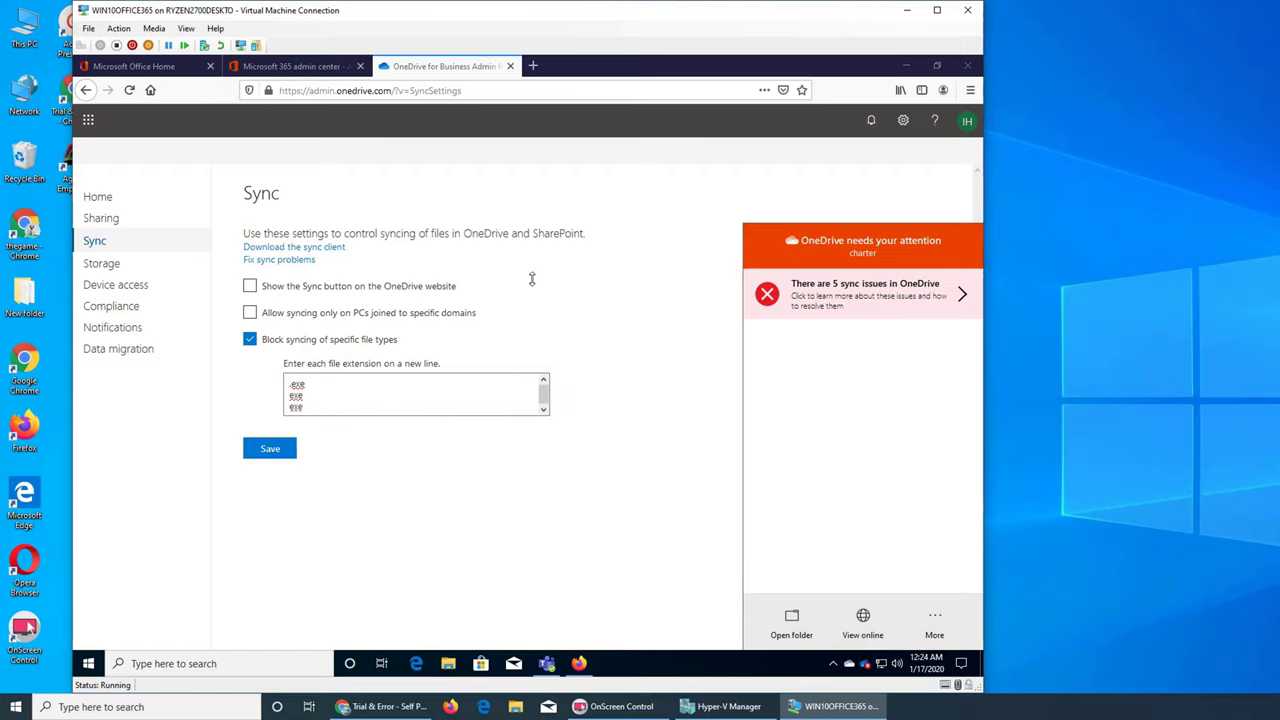
{"action": "left_click", "coordinate": [355, 707]}
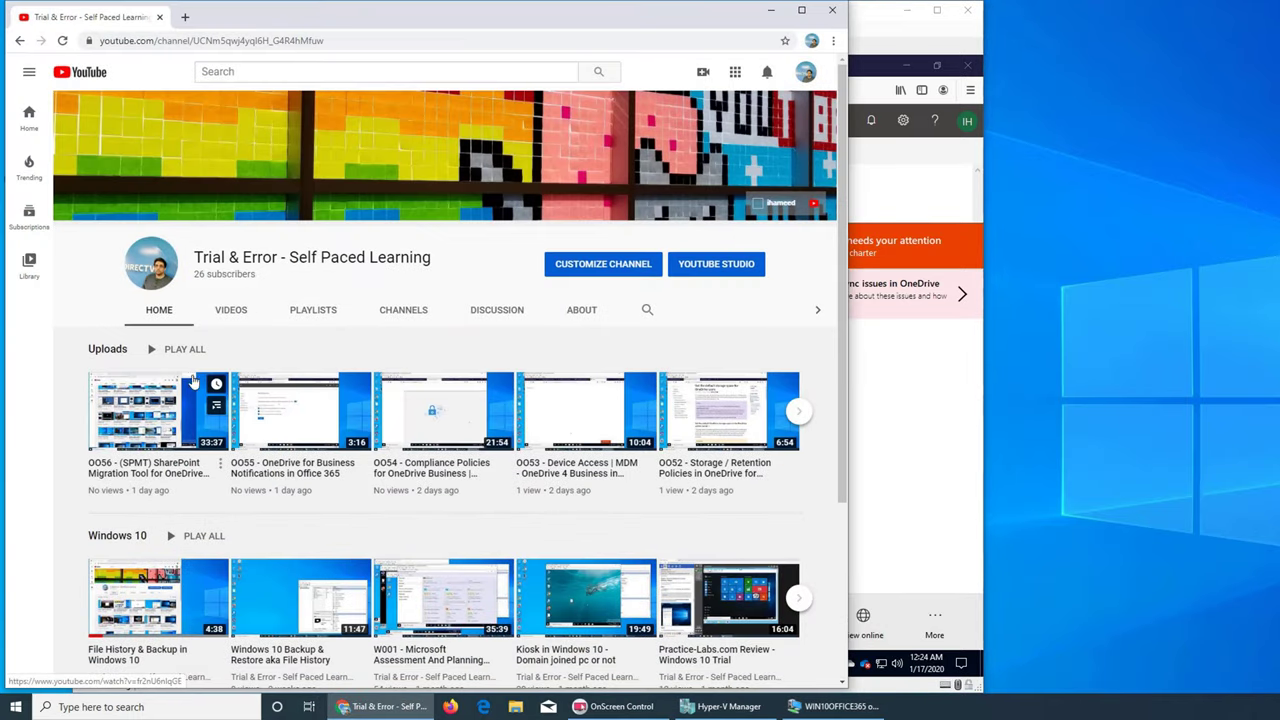
- Minimize the YouTube Chrome window to reveal the OneDrive Sync settings page
{"action": "left_click", "coordinate": [777, 16]}
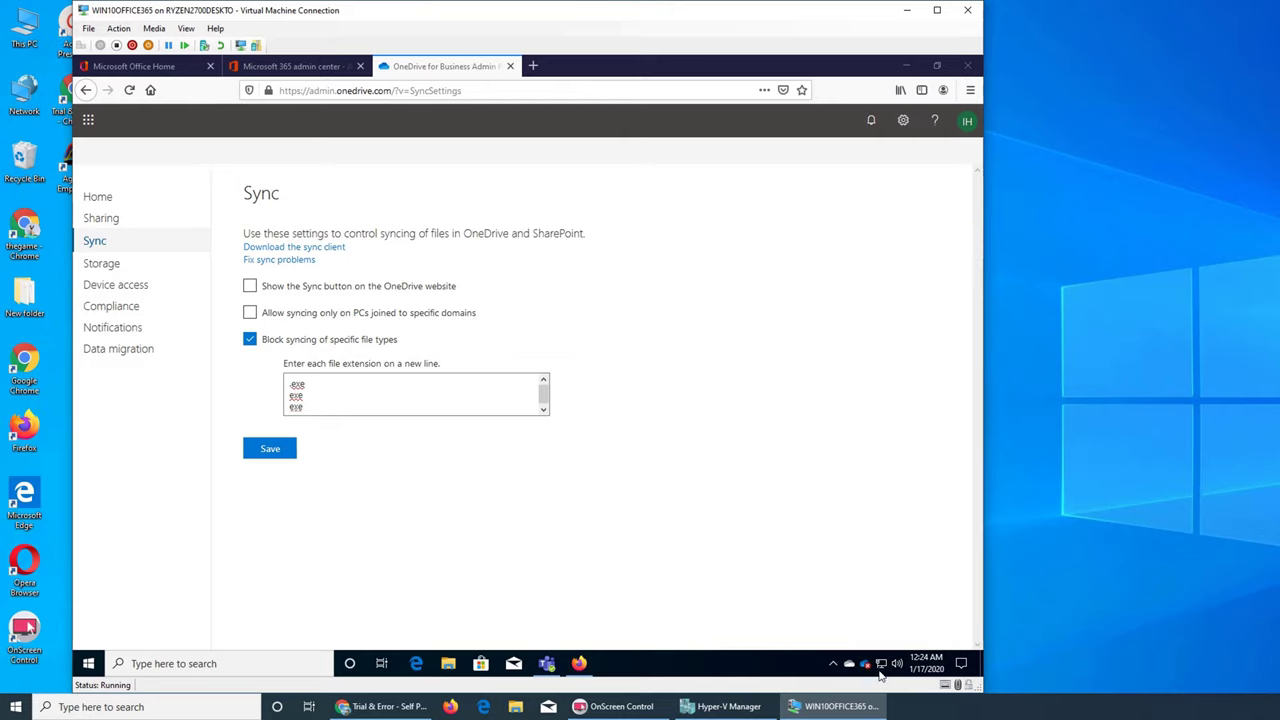
- Expand the 5 OneDrive sync issues for blocked .exe files like spmtsetup.exe and cdex_151.exe
{"action": "left_click", "coordinate": [863, 664]}
{"action": "left_click", "coordinate": [864, 665]}
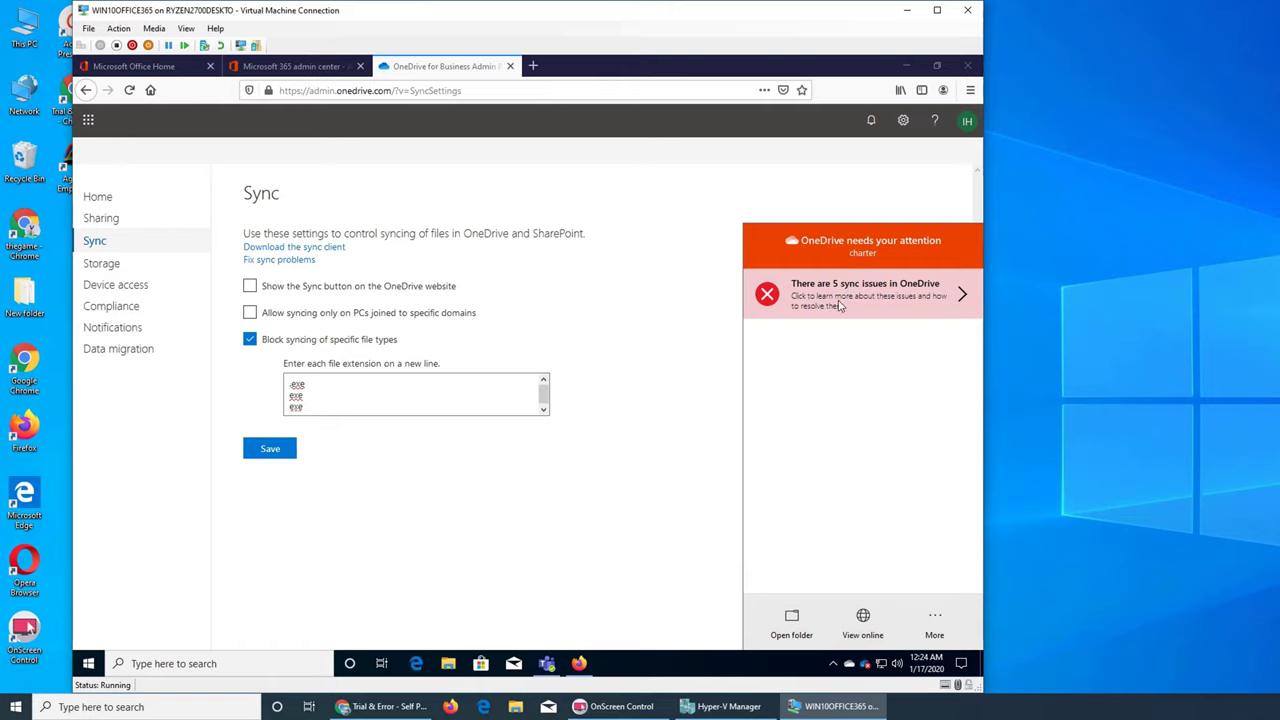
{"action": "left_click", "coordinate": [961, 303]}
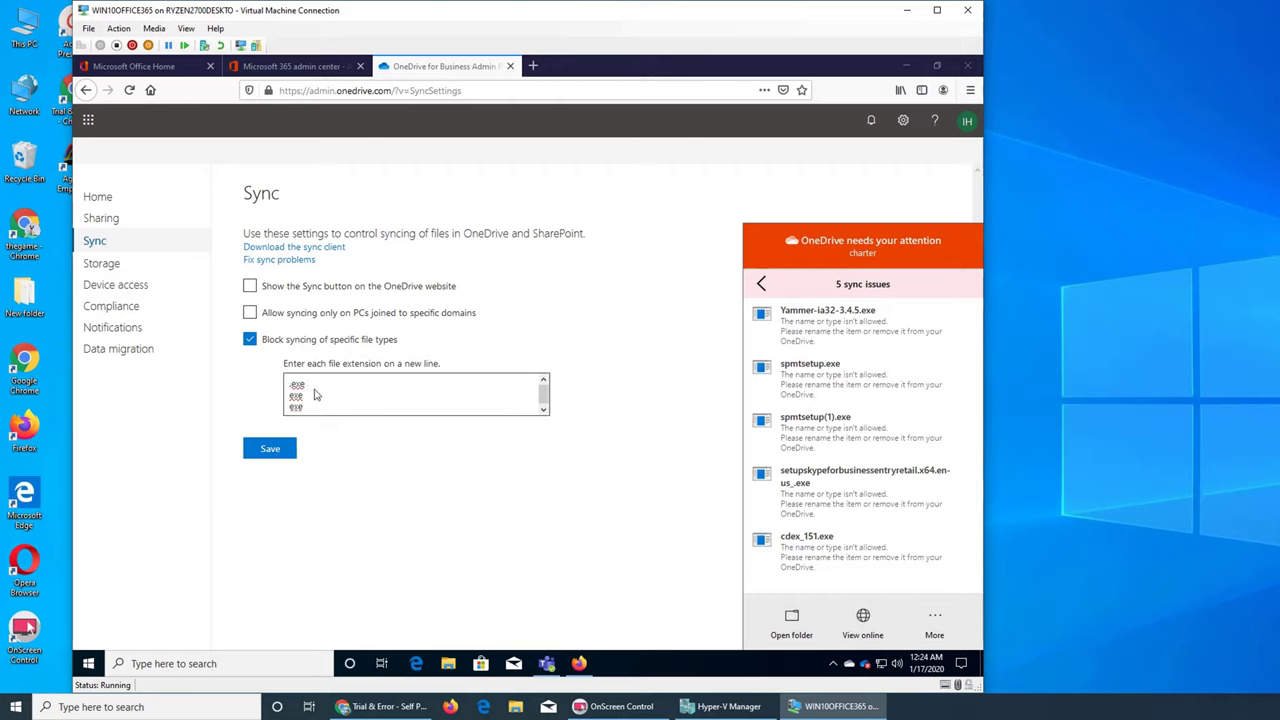
{"action": "left_click", "coordinate": [626, 168]}
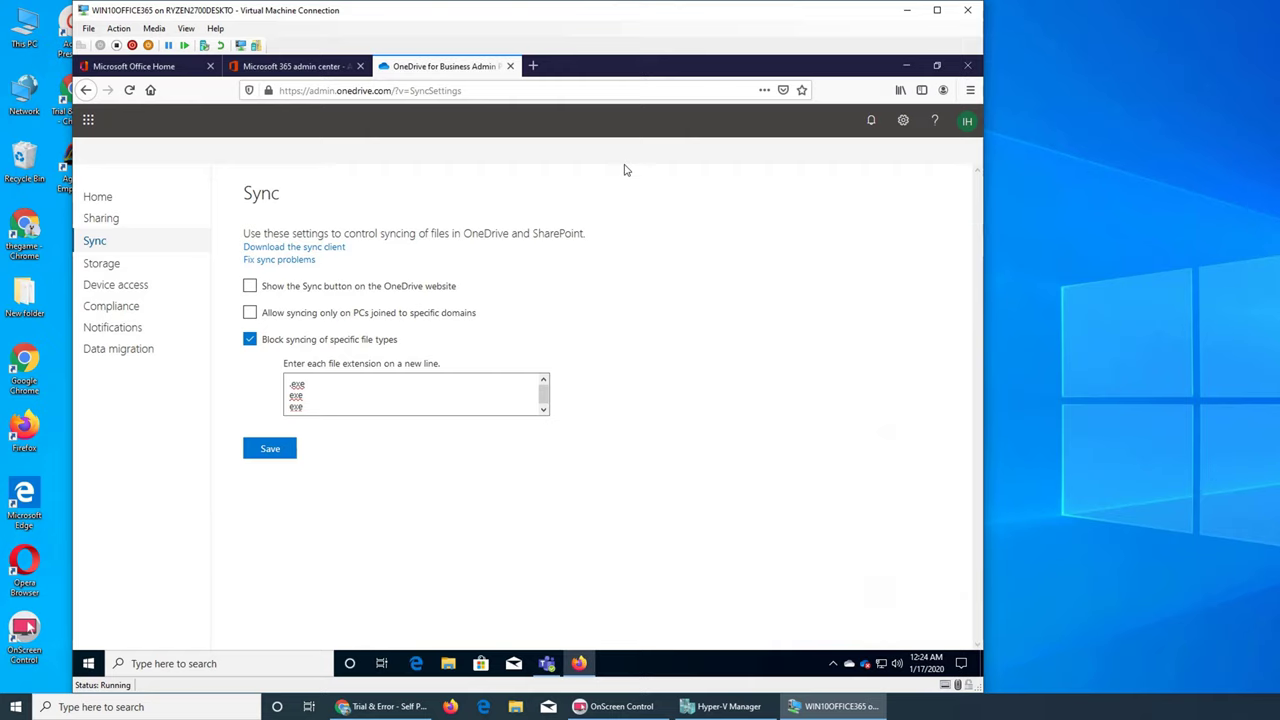
{"action": "left_click", "coordinate": [866, 667]}
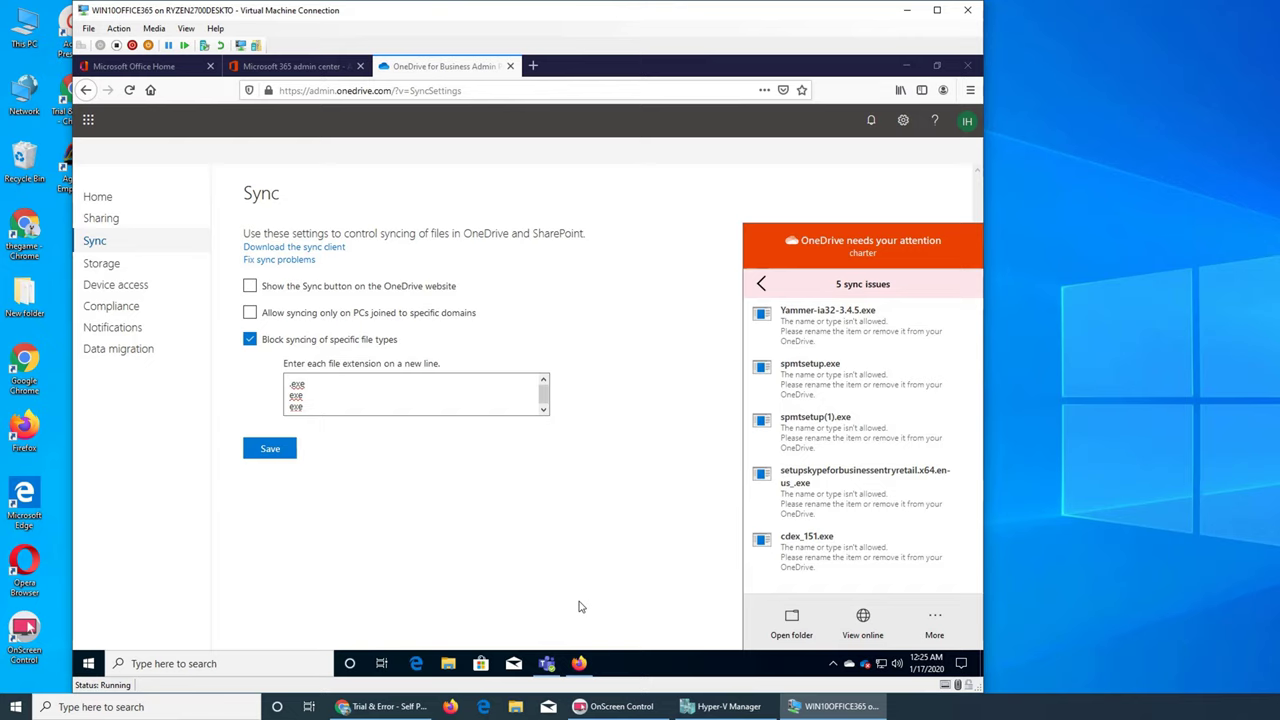
- Open the local OneDrive testing folder to see the errored .exe files, then minimize Explorer
{"action": "left_click", "coordinate": [789, 630]}
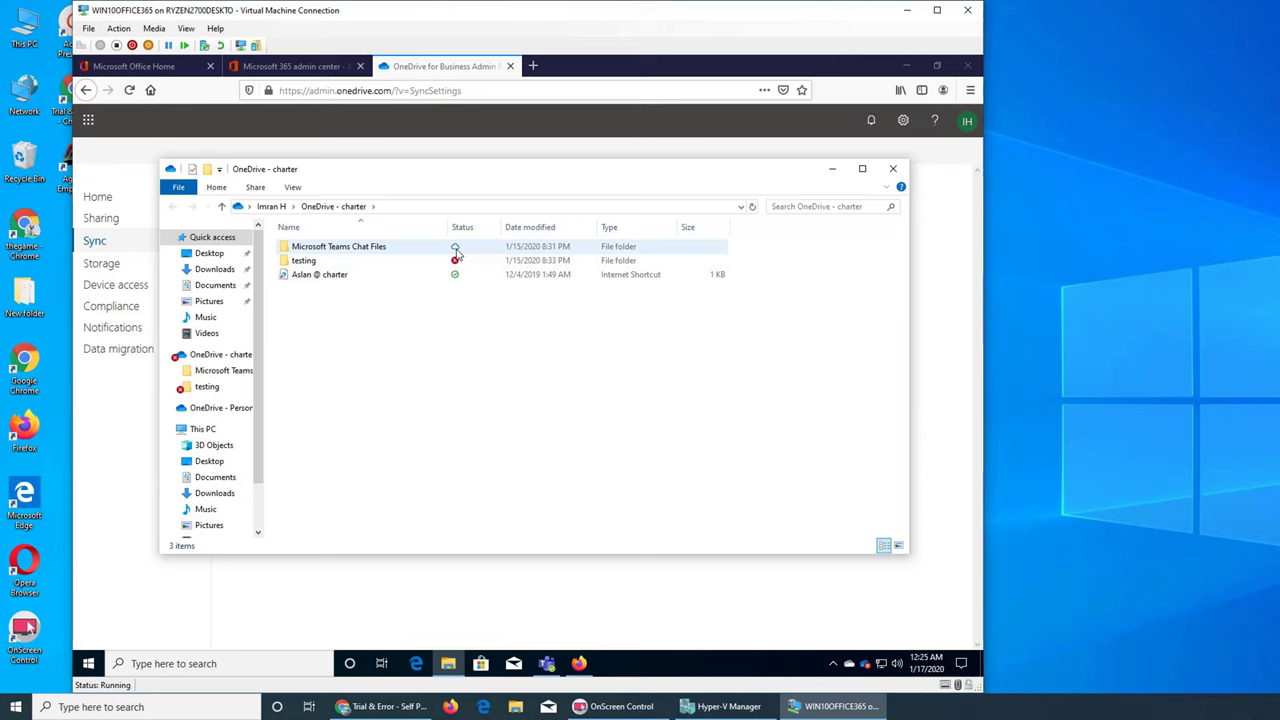
{"action": "double_click", "coordinate": [311, 261]}
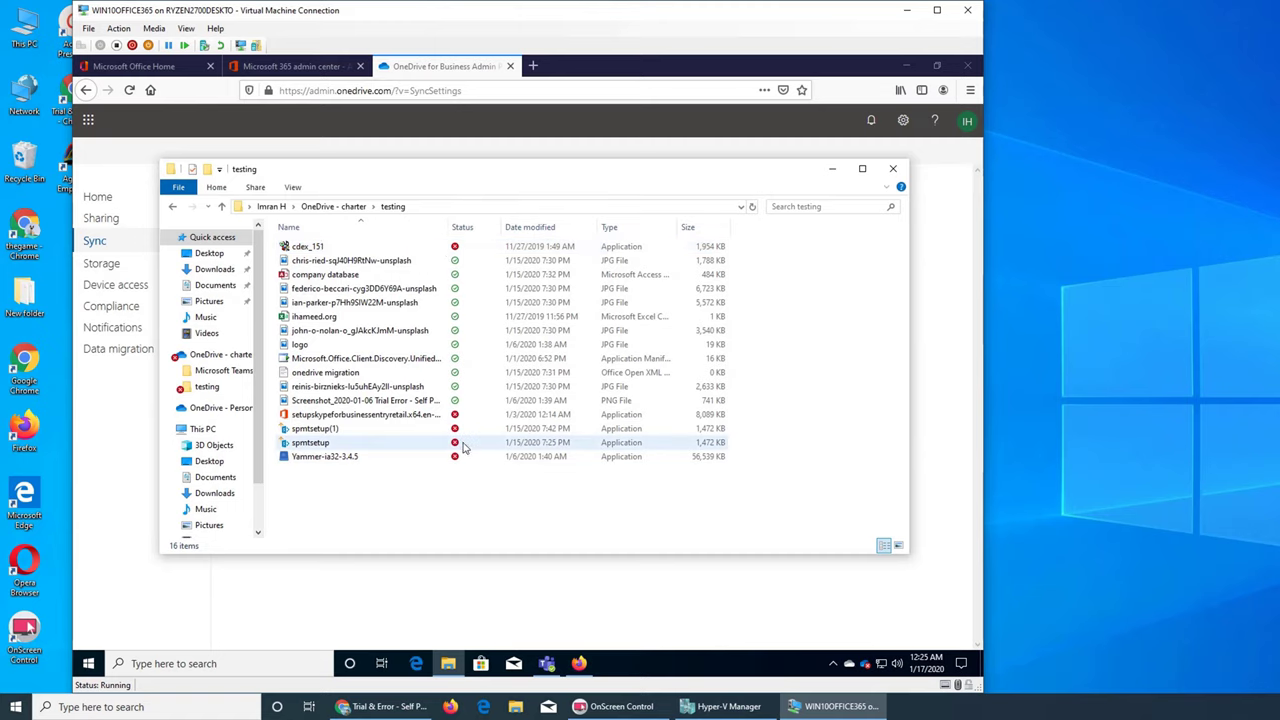
{"action": "left_click", "coordinate": [832, 168]}
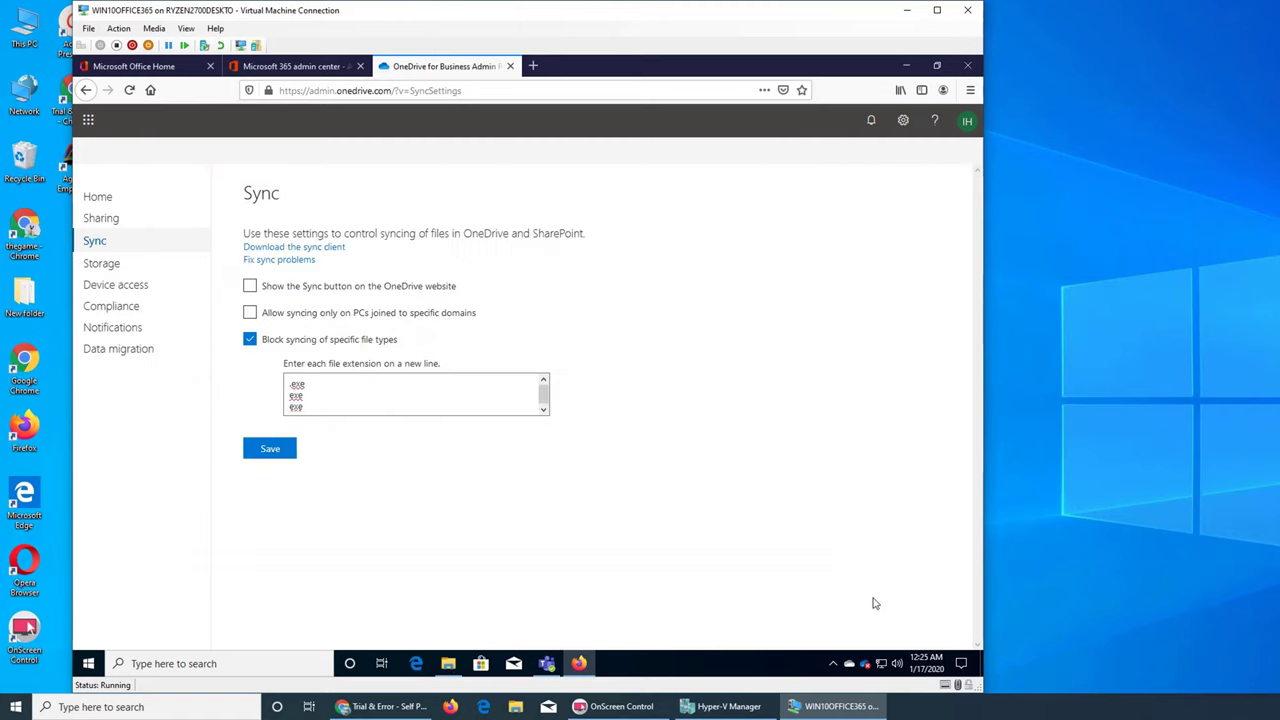
- View OneDrive online and open the testing folder listing cdex_151.exe, spmtsetup.exe and Yammer-ia32-3.4.5.exe
{"action": "left_click", "coordinate": [865, 664]}
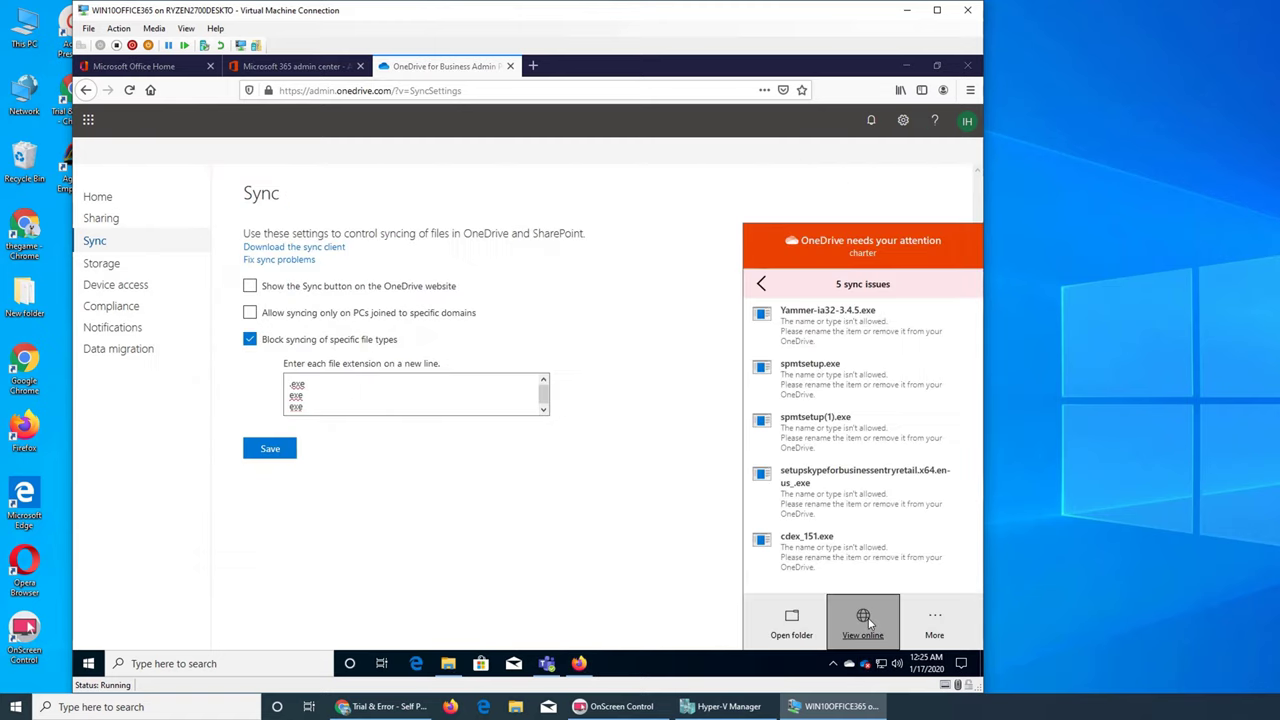
{"action": "left_click", "coordinate": [863, 620]}
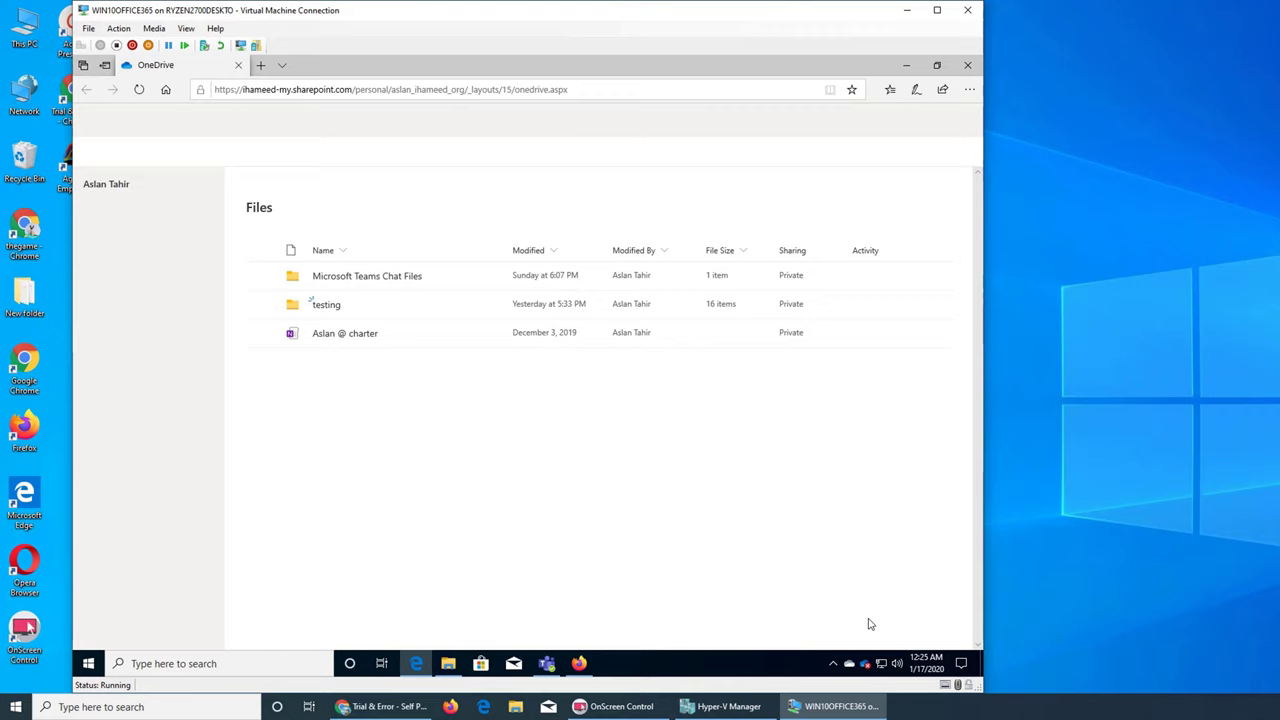
{"action": "left_click", "coordinate": [334, 306]}
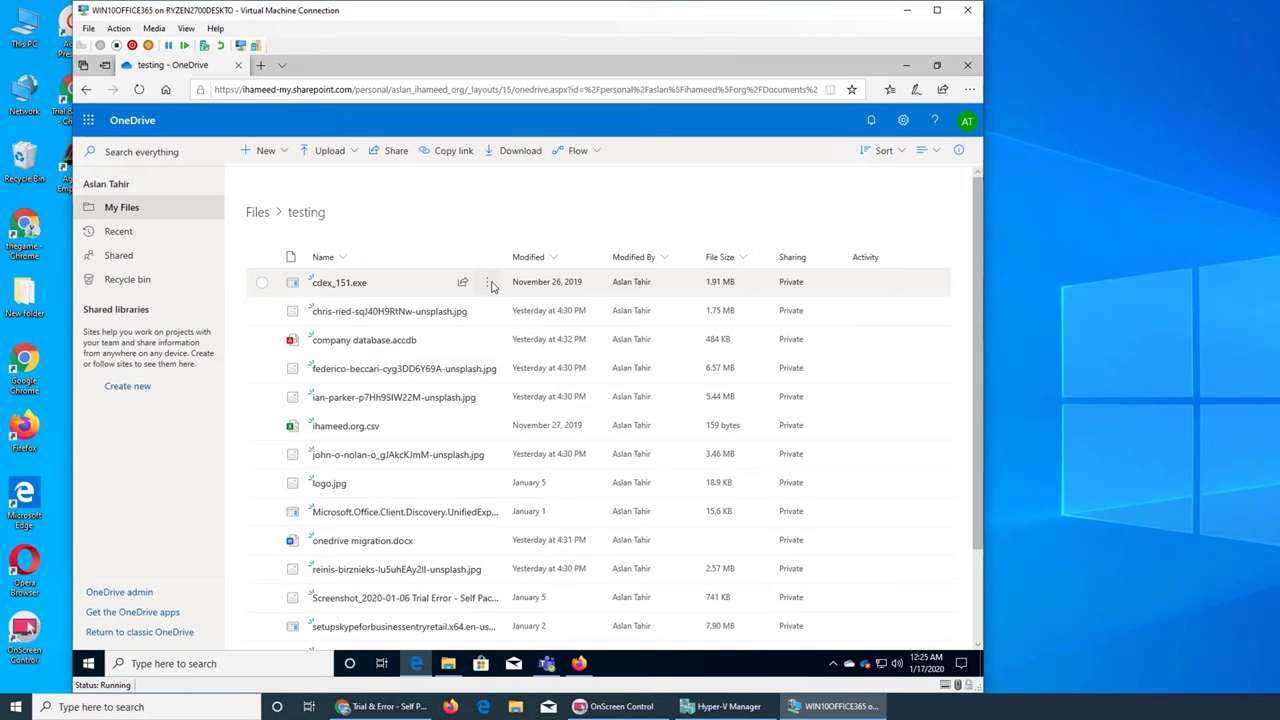
{"action": "scroll", "coordinate": [560, 320], "scroll_direction": "down", "scroll_amount": 1}
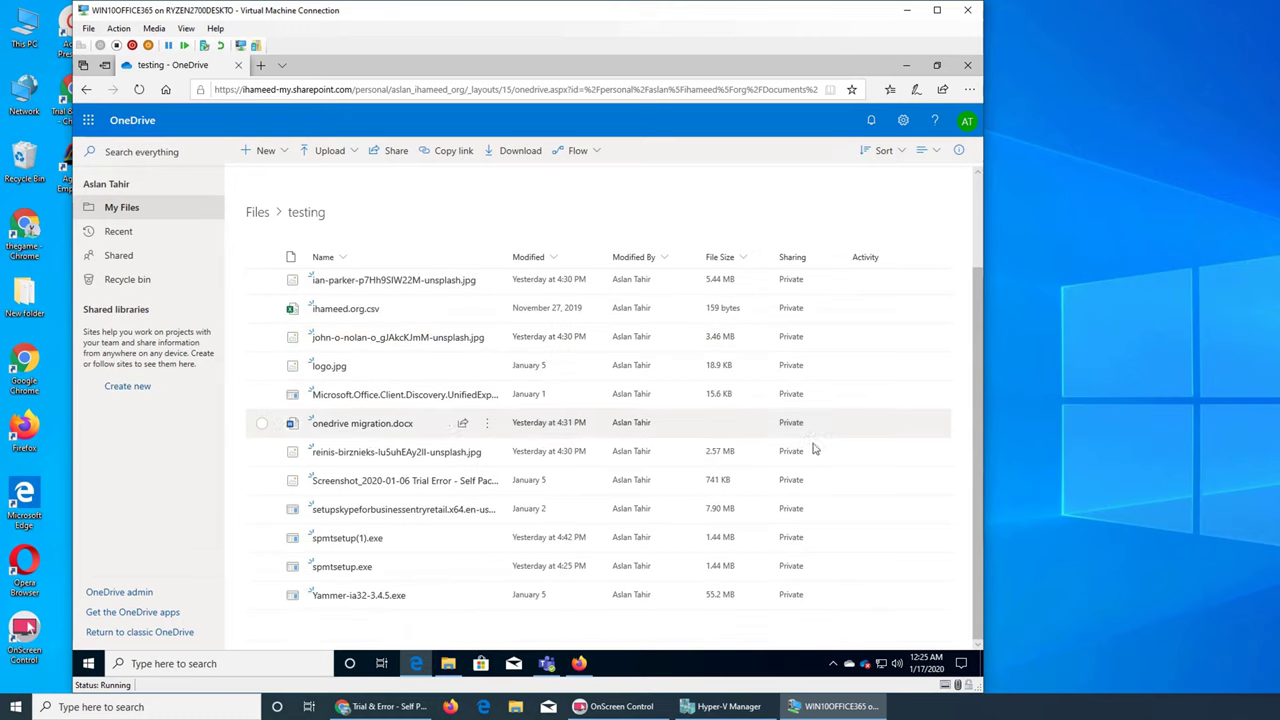
{"action": "scroll", "coordinate": [938, 370], "scroll_direction": "up", "scroll_amount": 1}
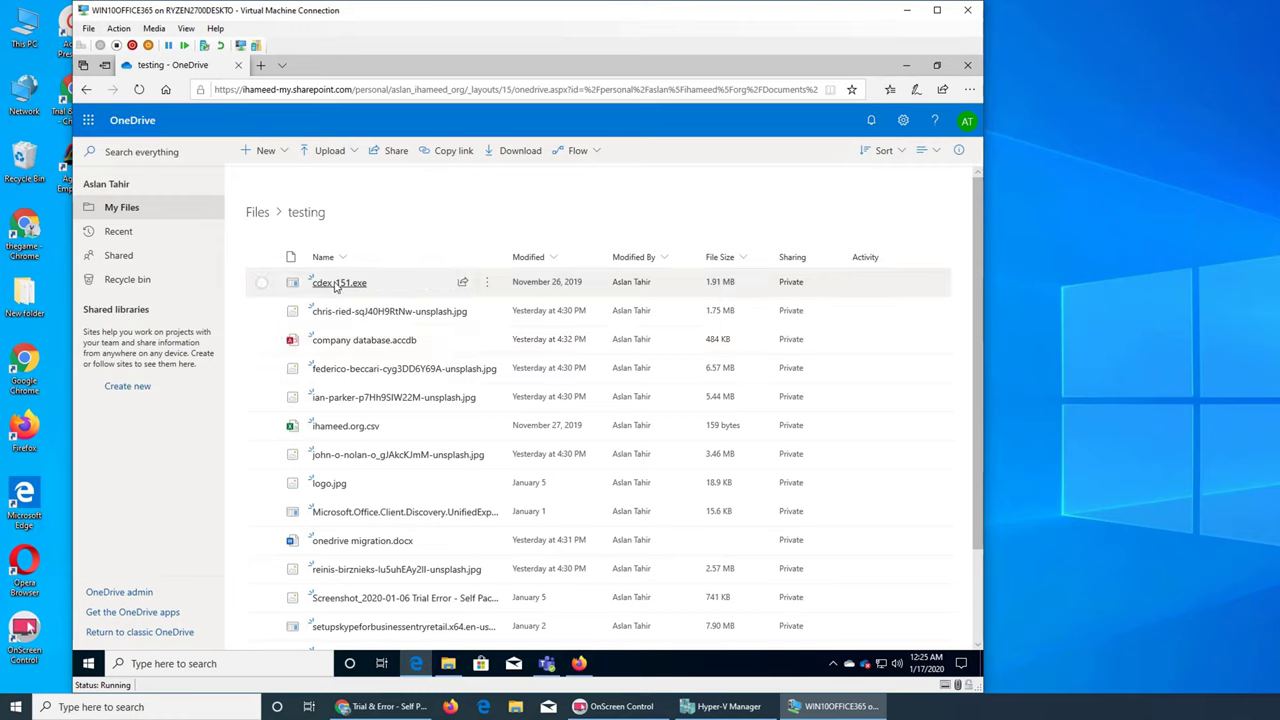
- Show details for cdex_151.exe, then deselect it to view the testing folder's sharing and activity
{"action": "mouse_move", "coordinate": [336, 287]}
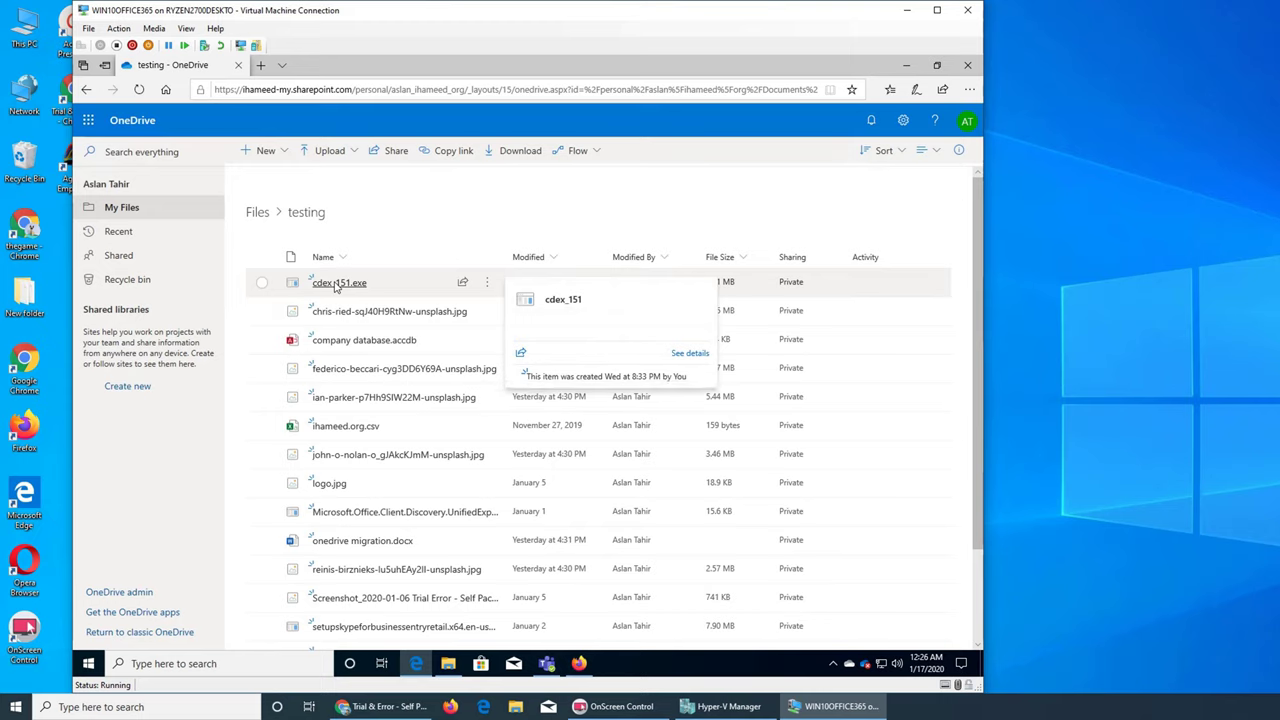
{"action": "left_click", "coordinate": [689, 354]}
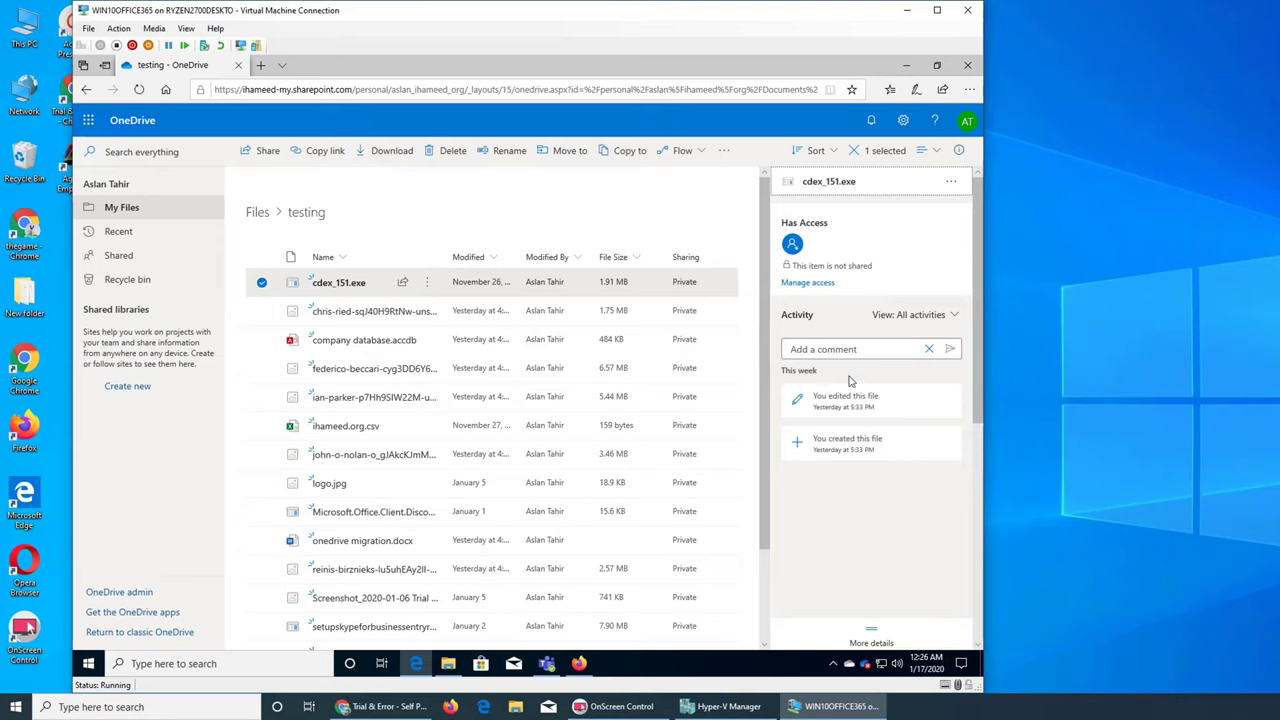
{"action": "left_click", "coordinate": [478, 202]}
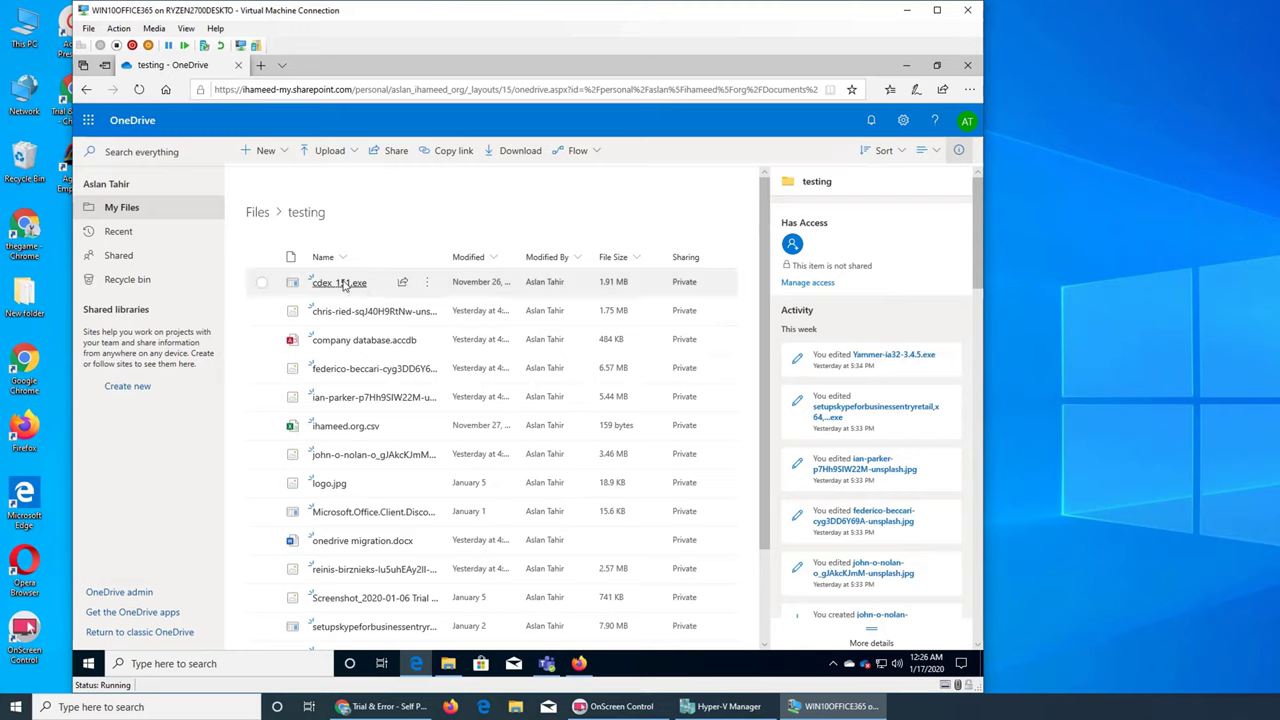
{"action": "left_click", "coordinate": [262, 283]}
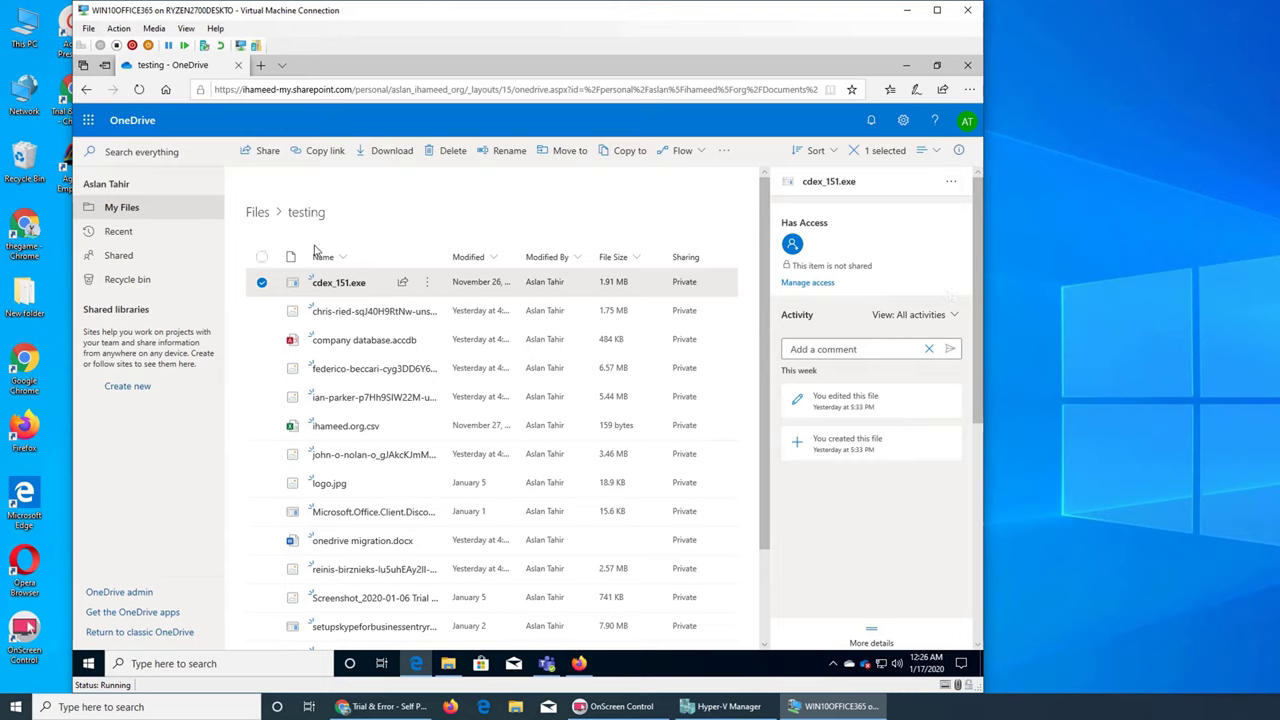
{"action": "left_click", "coordinate": [262, 284]}
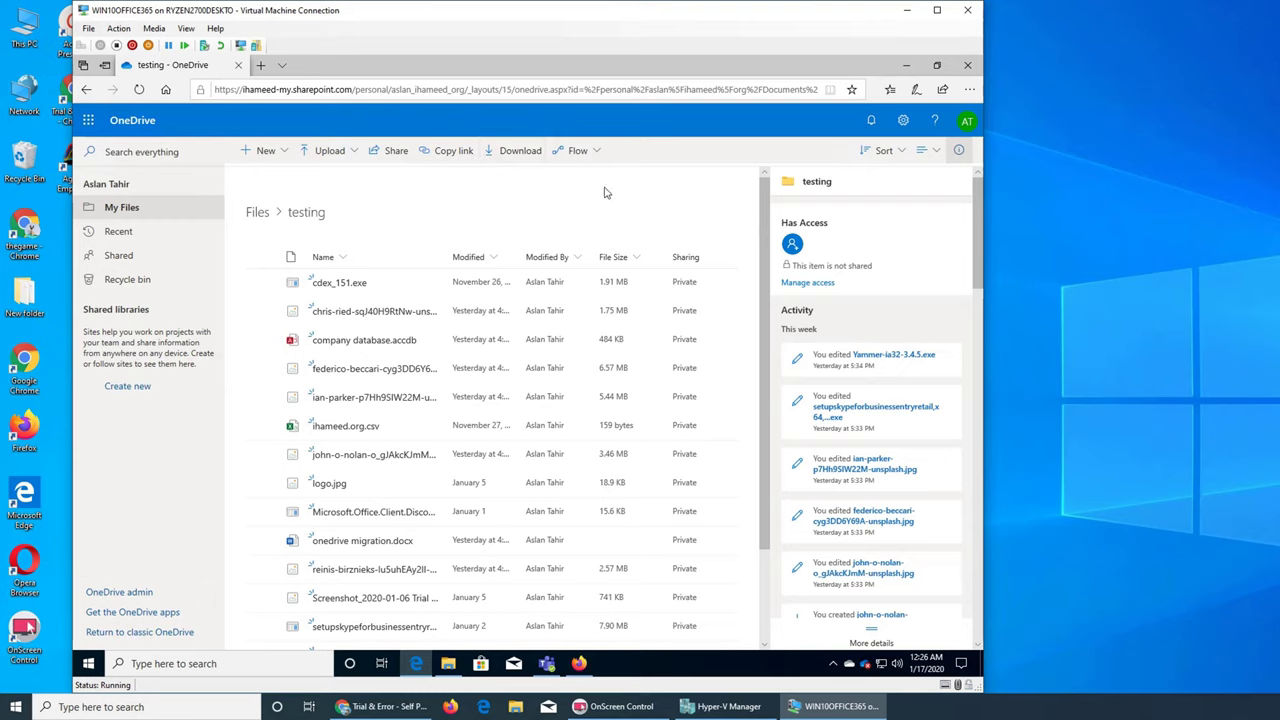
- Minimize the OneDrive files window and YouTube to bring back the admin Sync settings page
{"action": "left_click", "coordinate": [904, 121]}
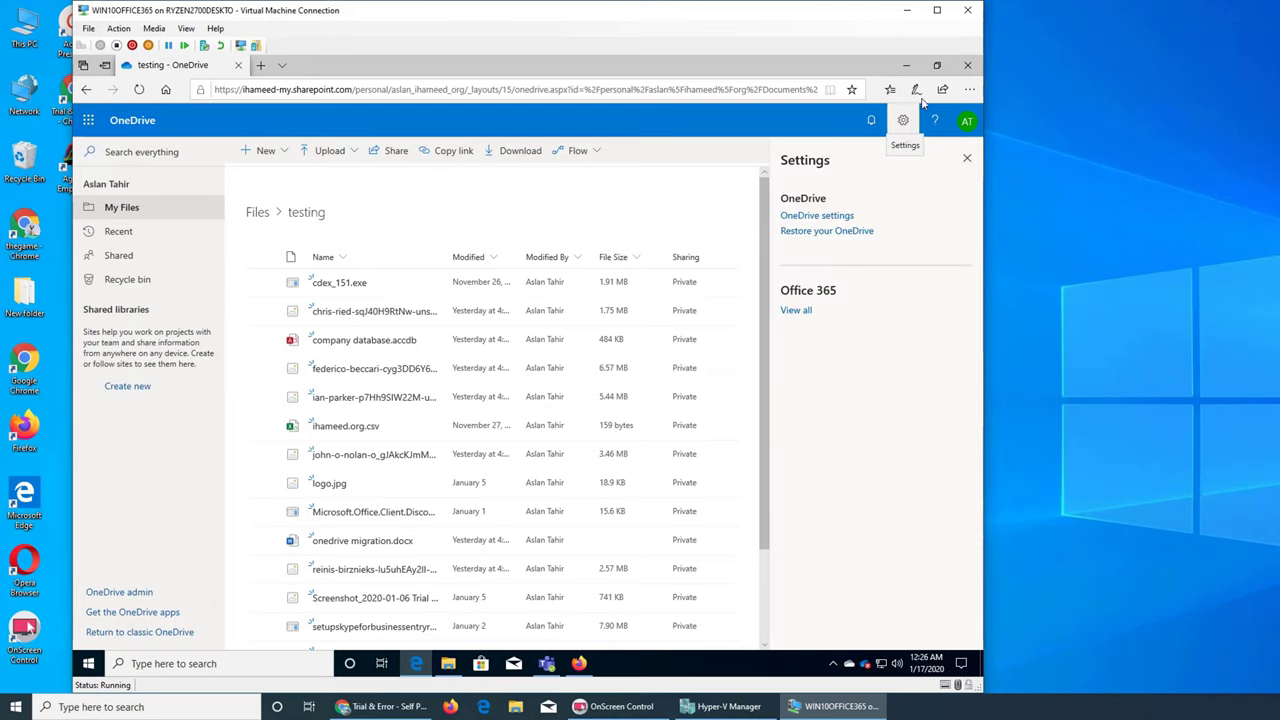
{"action": "left_click", "coordinate": [906, 65]}
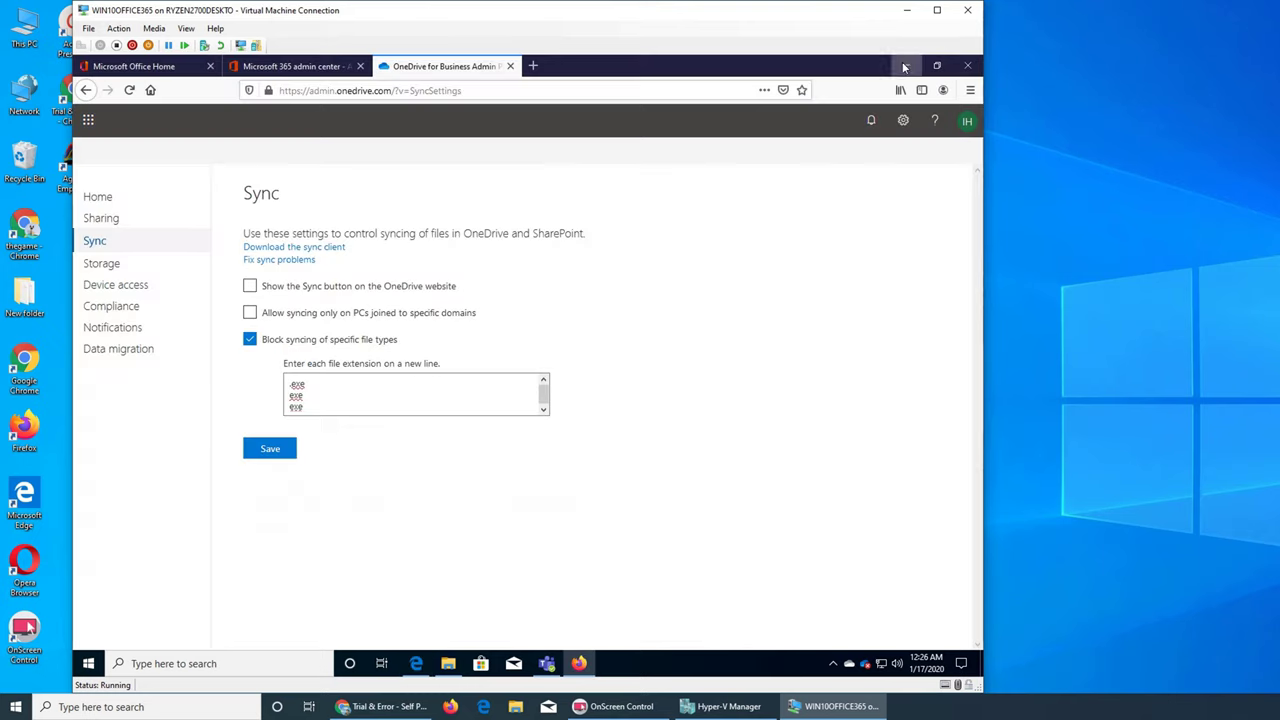
{"action": "left_click", "coordinate": [383, 712]}
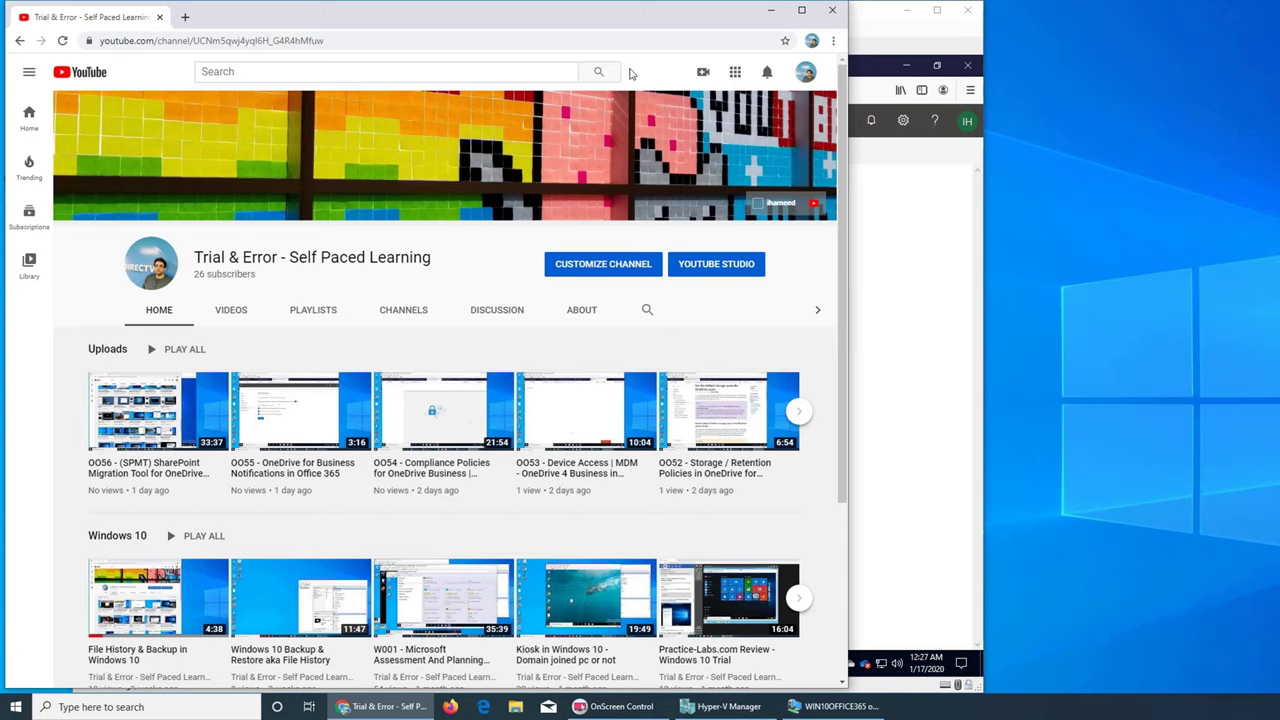
{"action": "left_click", "coordinate": [383, 706]}
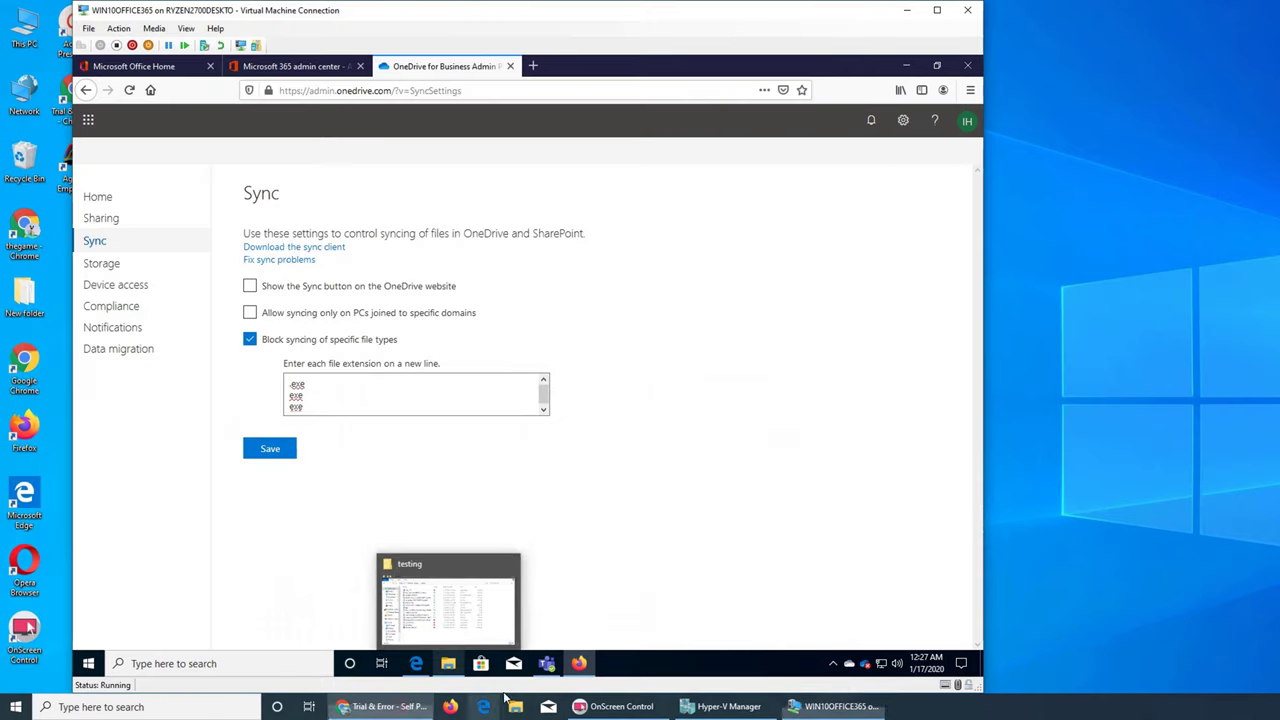
- Show the admin Storage settings with the 2048 GB default limit and 30-day retention
{"action": "left_click", "coordinate": [117, 265]}
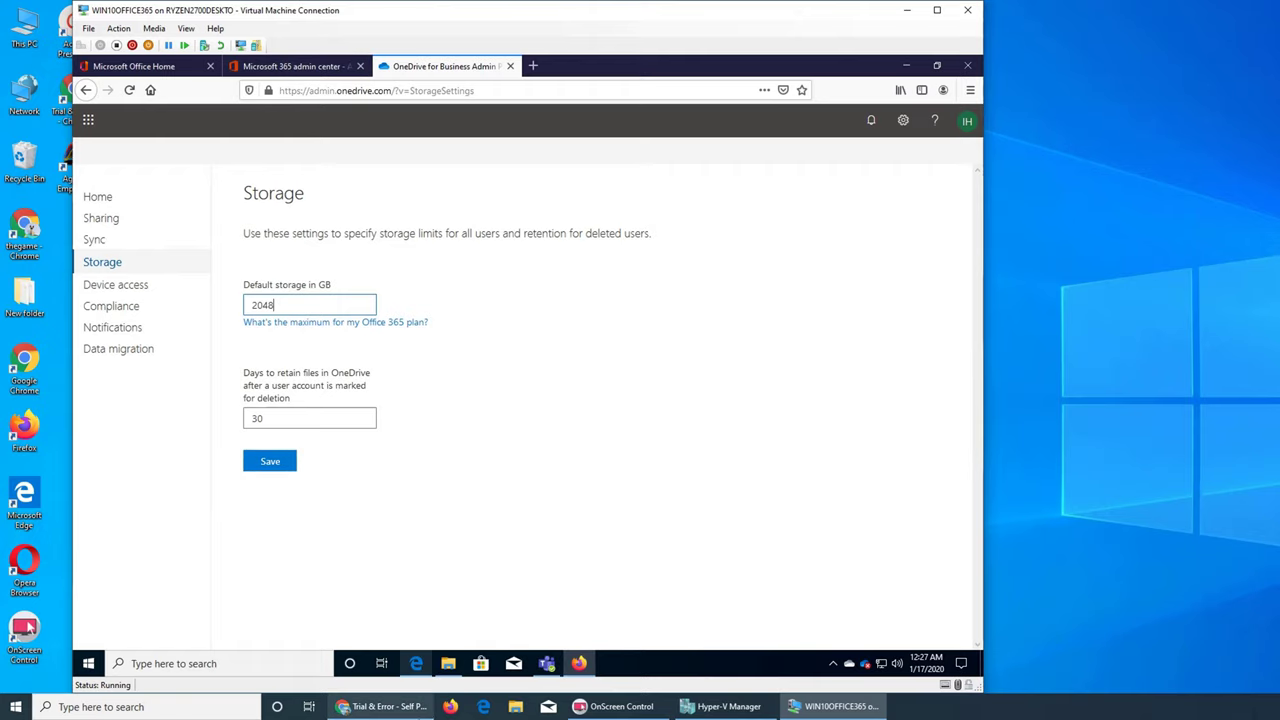
{"action": "mouse_move", "coordinate": [549, 665]}
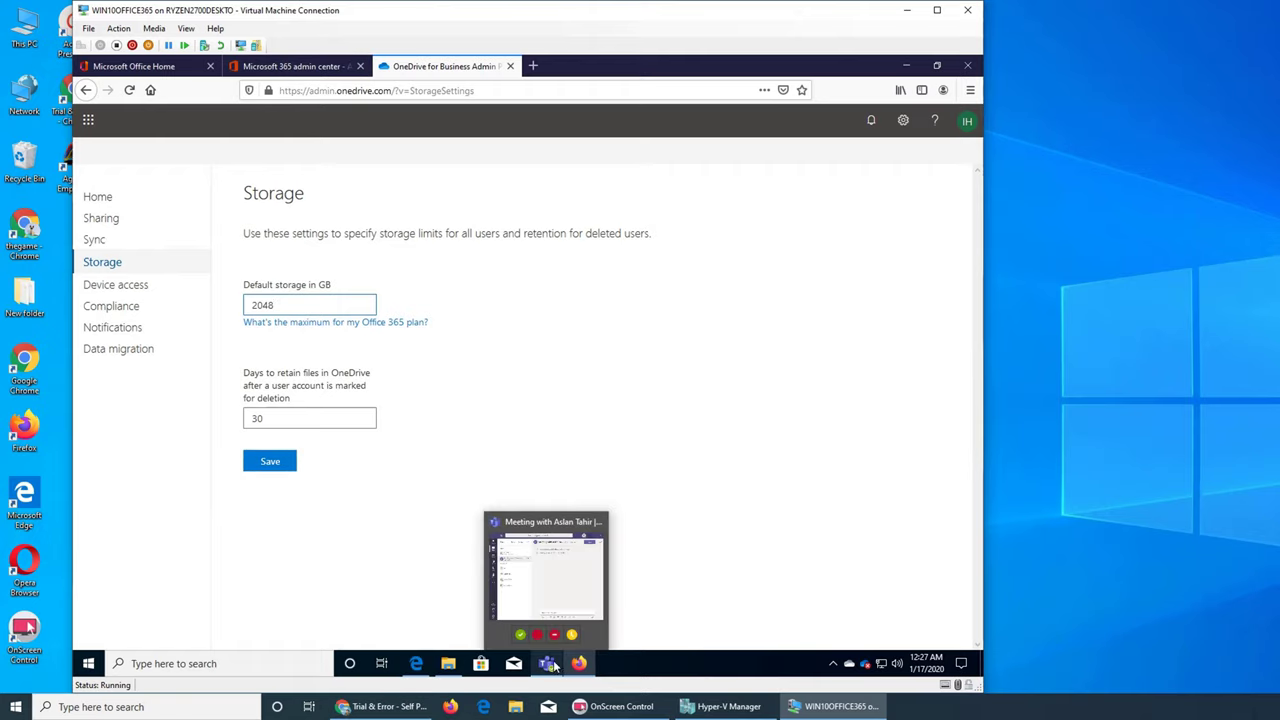
{"action": "left_click", "coordinate": [416, 663]}
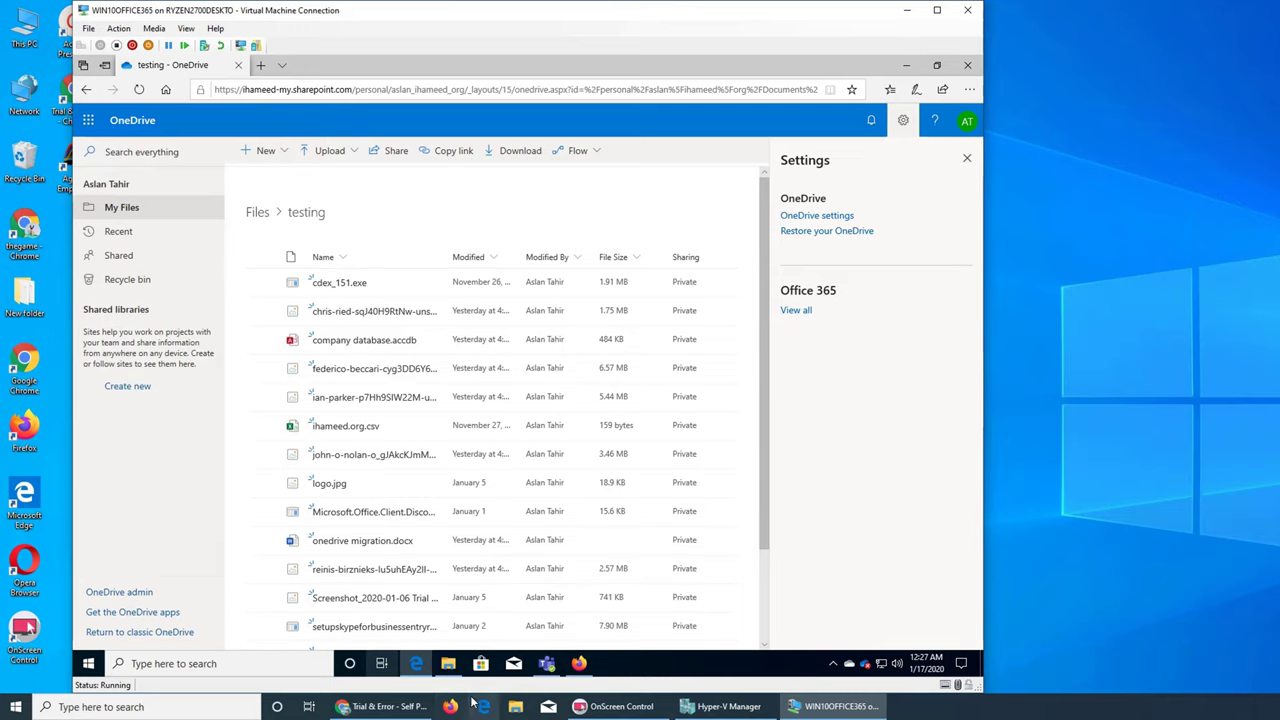
{"action": "left_click", "coordinate": [579, 663]}
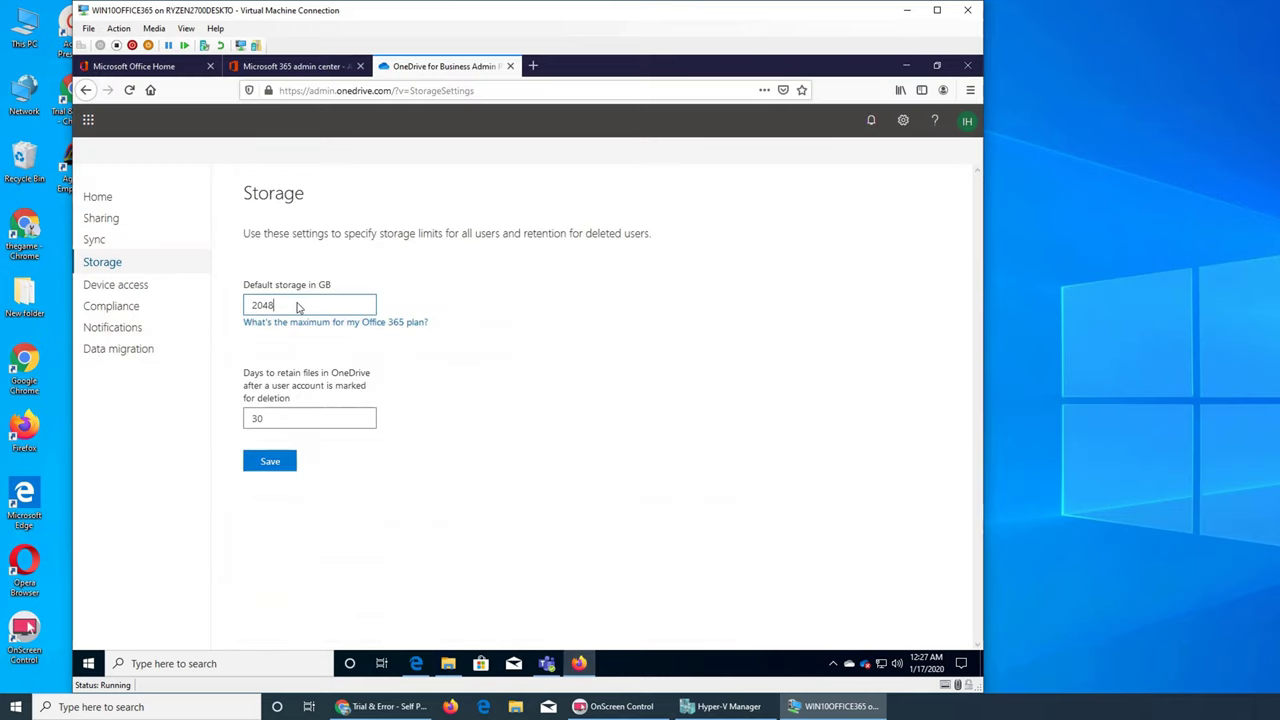
{"action": "left_click", "coordinate": [908, 65]}
- Open Storage Metrics from OneDrive's More Settings, showing 2047.90 GB free of 2048.00 GB
{"action": "left_click", "coordinate": [834, 216]}
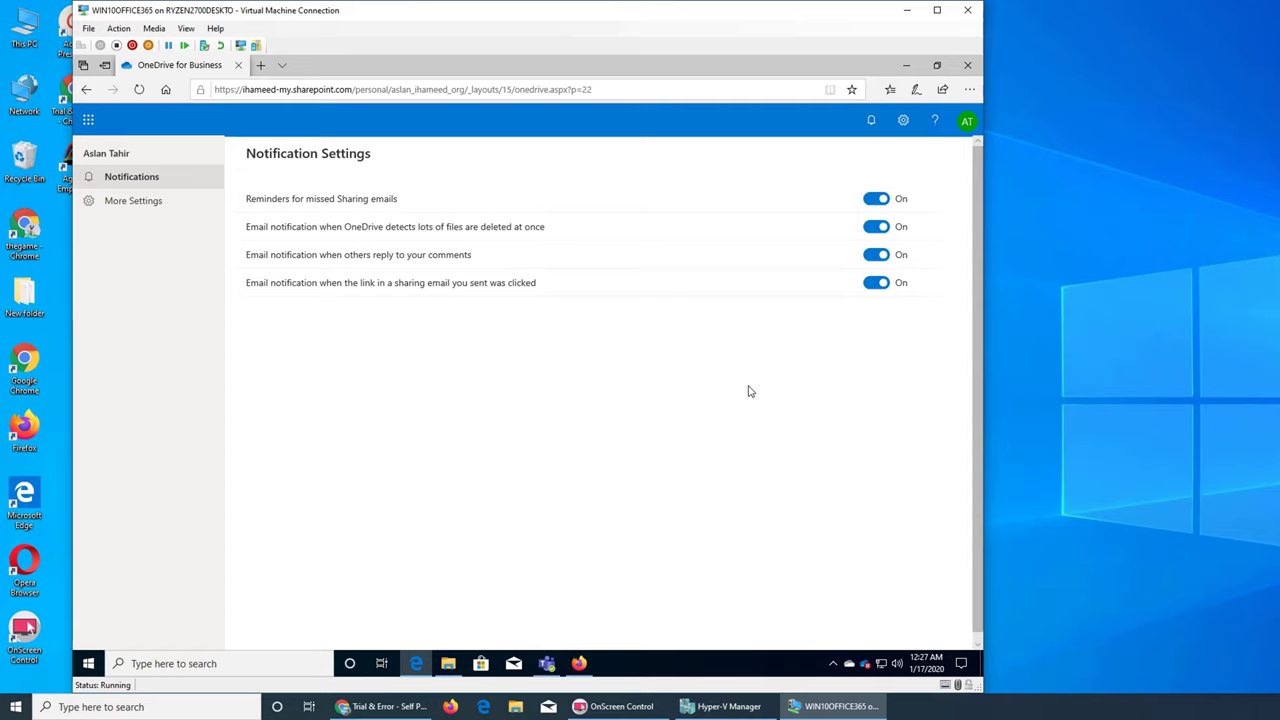
{"action": "left_click", "coordinate": [120, 203]}
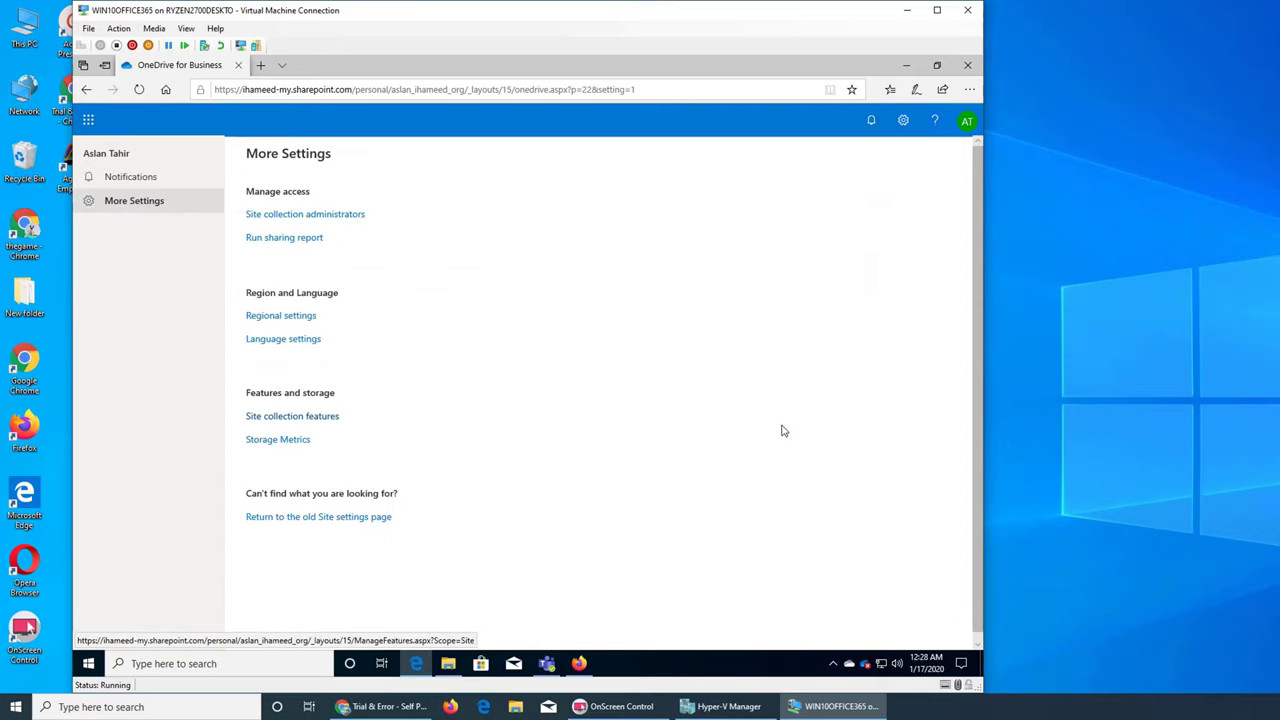
{"action": "left_click", "coordinate": [289, 442]}
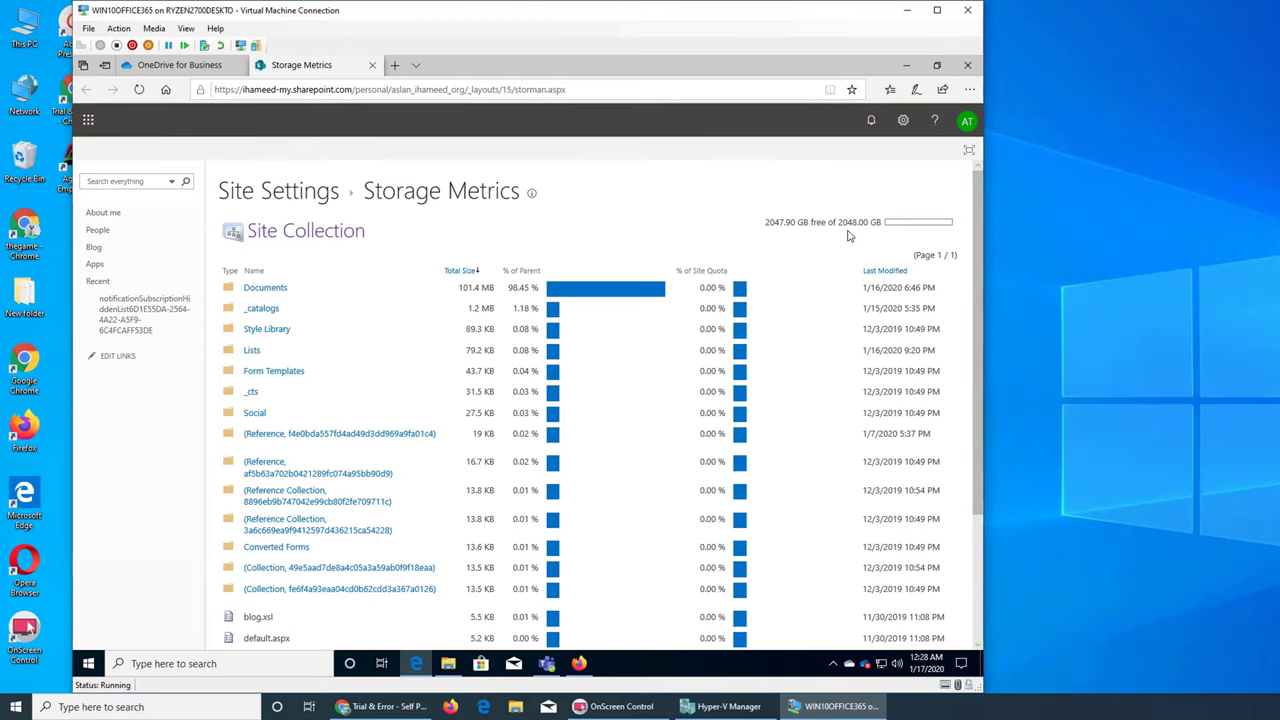
{"action": "left_click", "coordinate": [180, 65]}
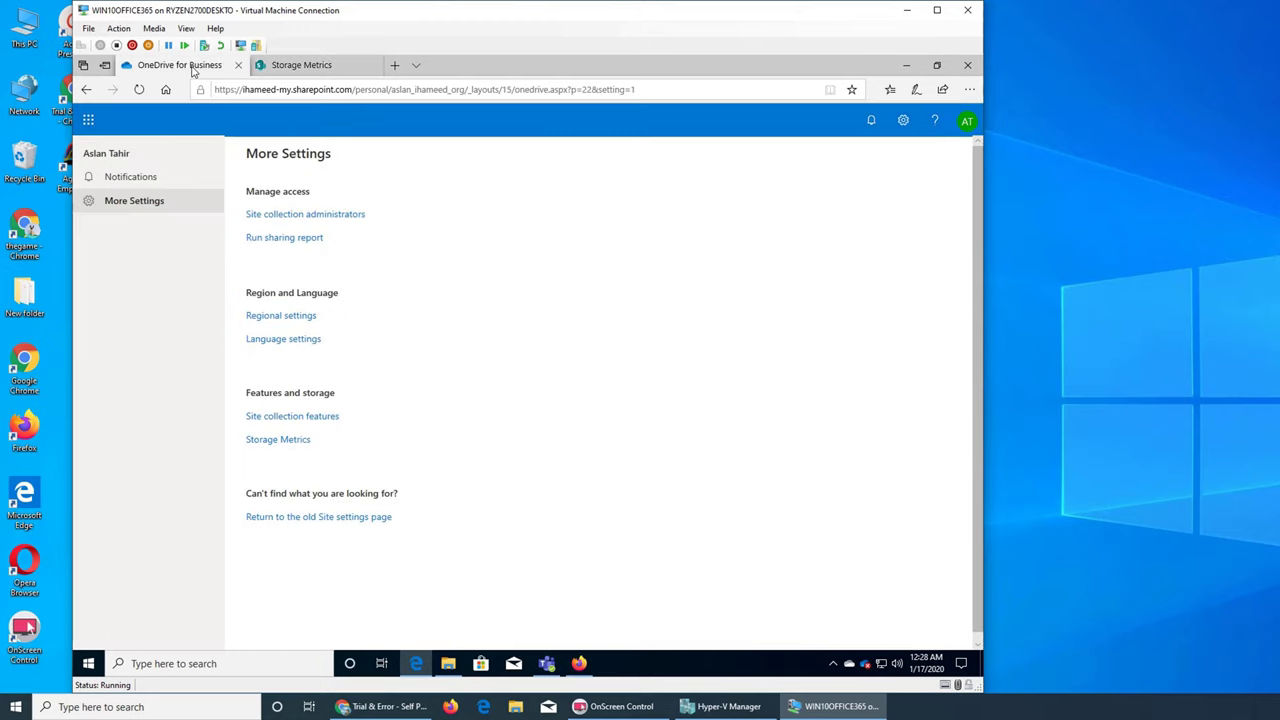
{"action": "left_click", "coordinate": [322, 71]}
- Review the five blocked .exe sync issues and open the online storage management page
{"action": "left_click", "coordinate": [903, 66]}
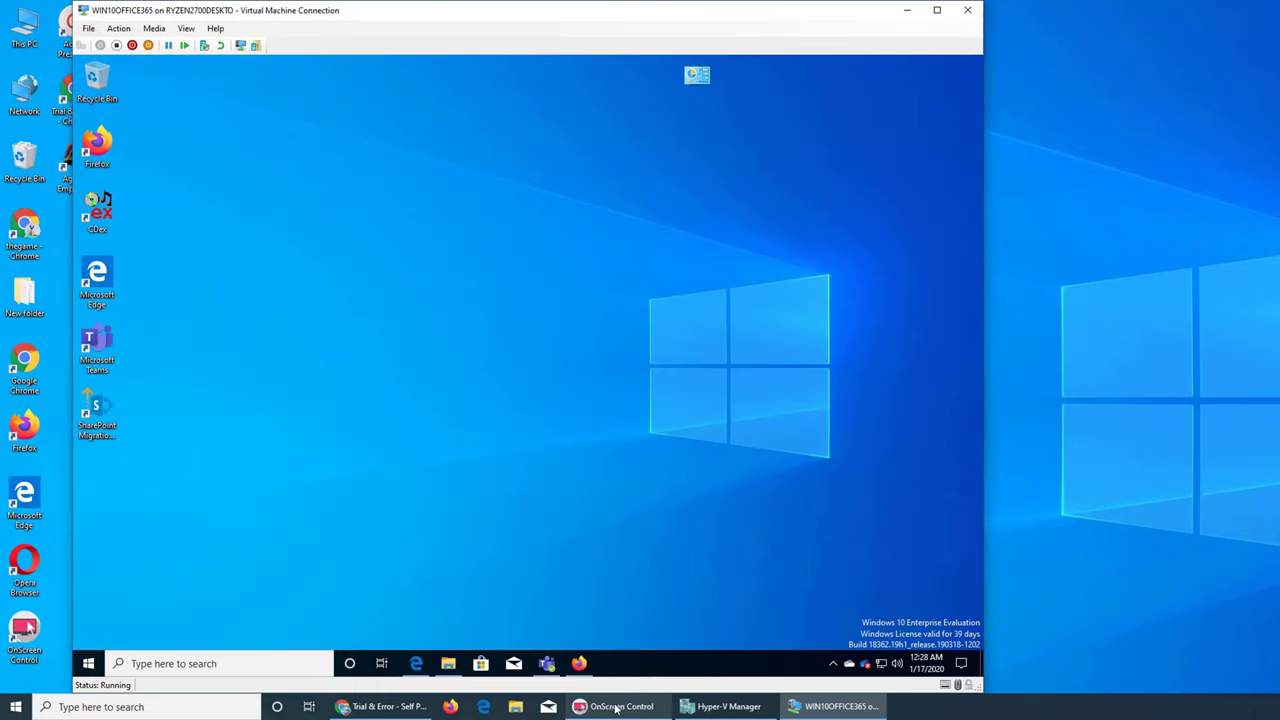
{"action": "left_click", "coordinate": [814, 707]}
{"action": "left_click", "coordinate": [814, 707]}
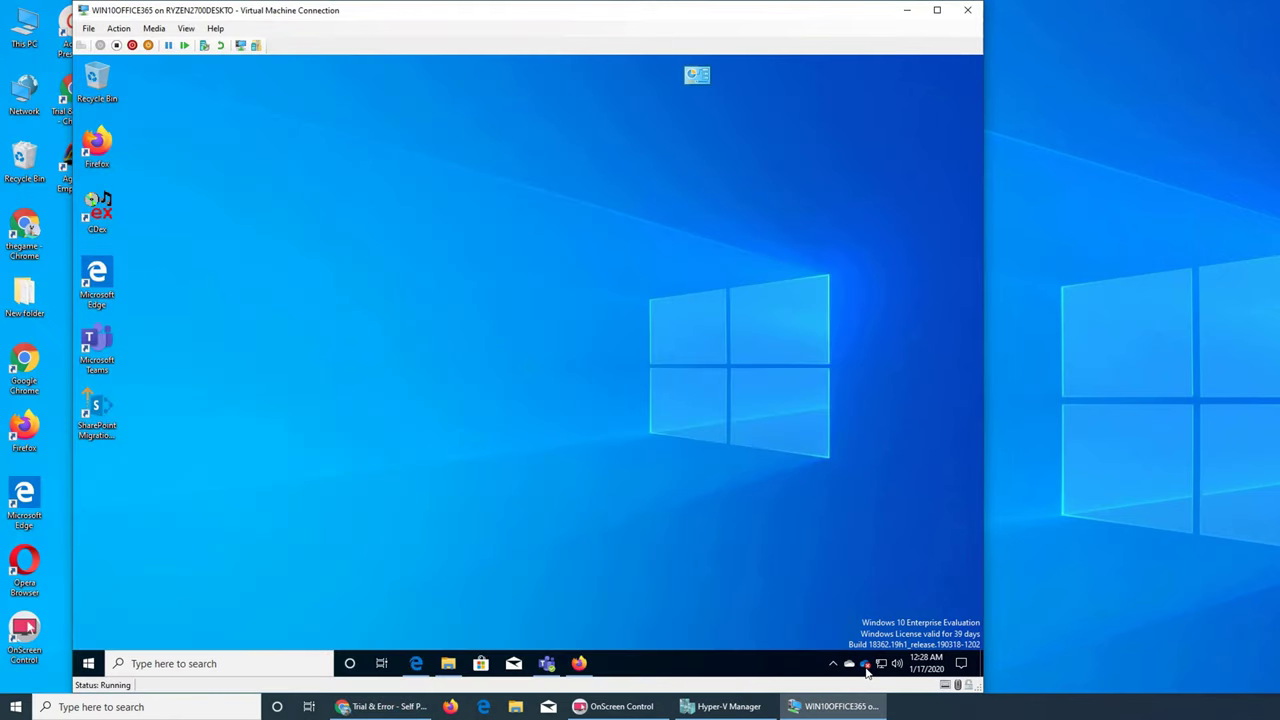
{"action": "left_click", "coordinate": [866, 666]}
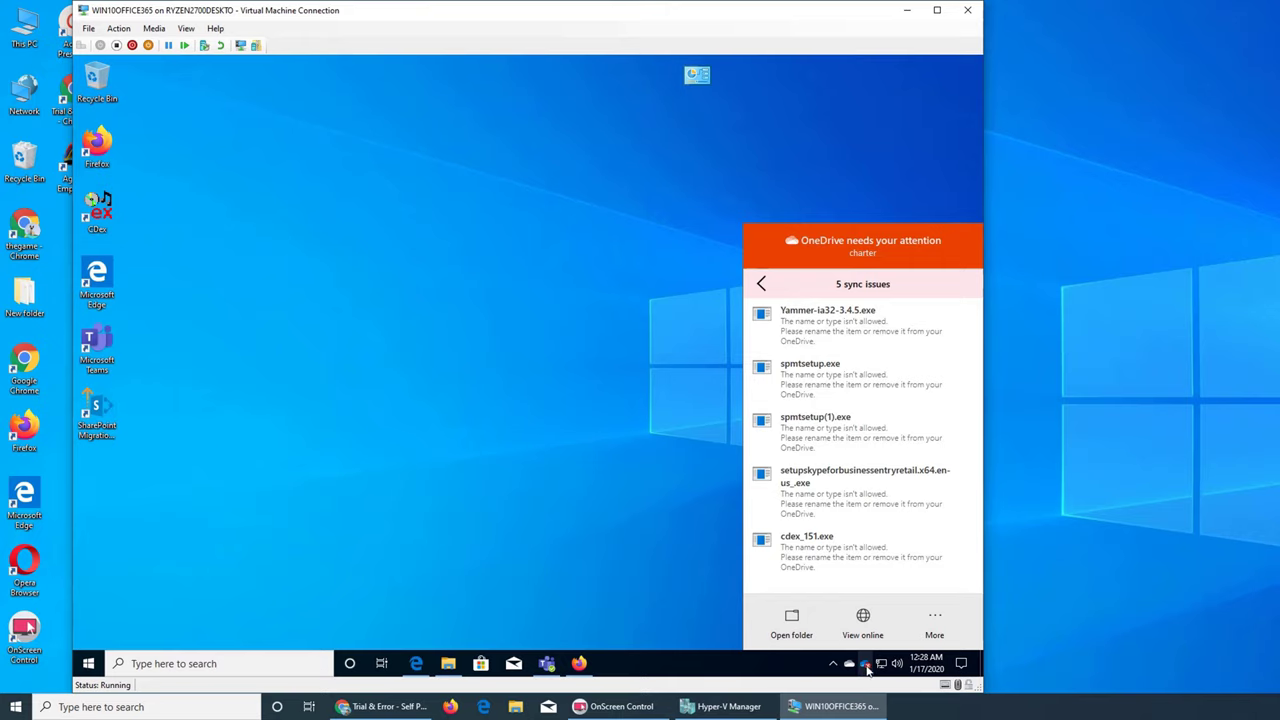
{"action": "left_click", "coordinate": [932, 628]}
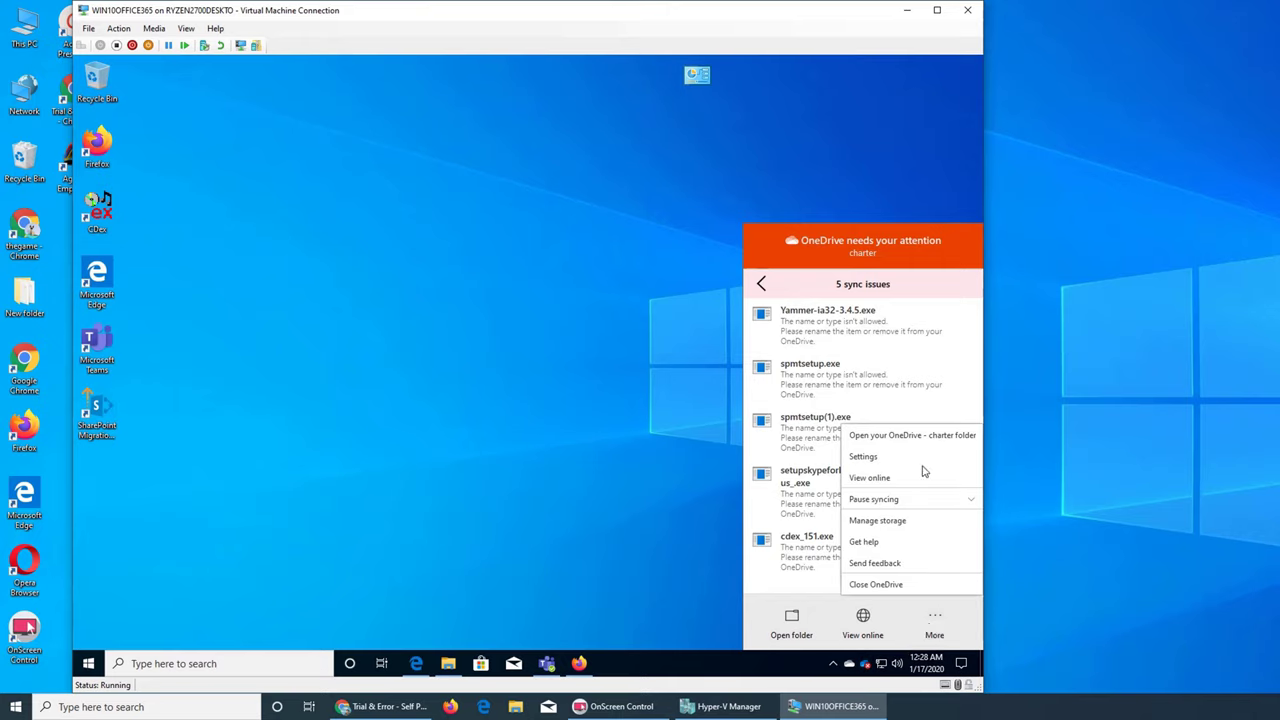
{"action": "left_click", "coordinate": [900, 520]}
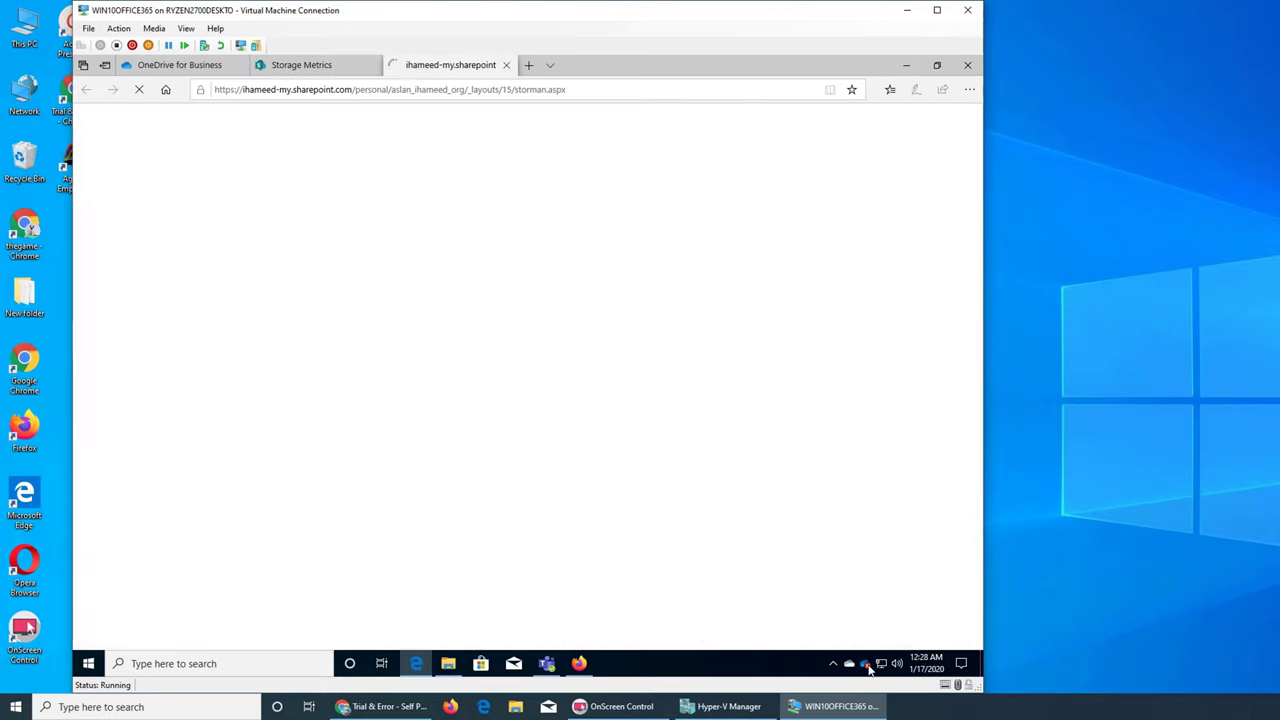
- Open the OneDrive settings Account tab showing 103 MB of 2,048 GB used
{"action": "left_click", "coordinate": [866, 665]}
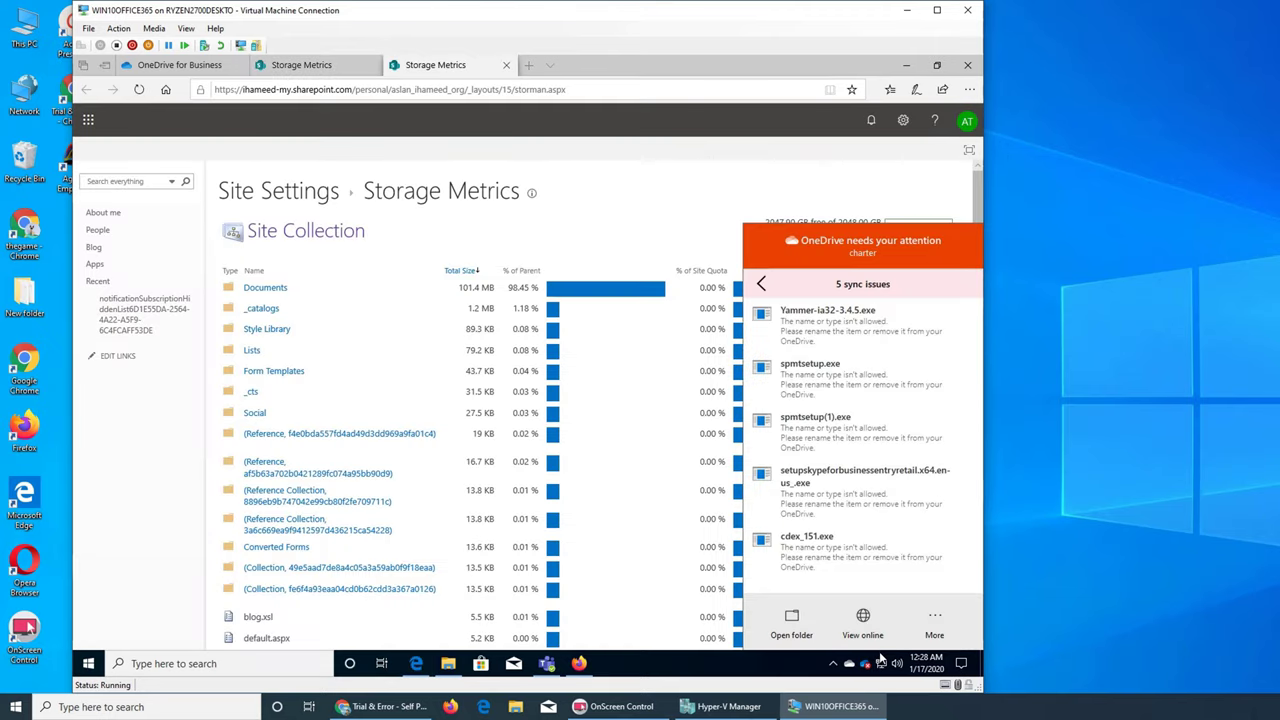
{"action": "left_click", "coordinate": [931, 633]}
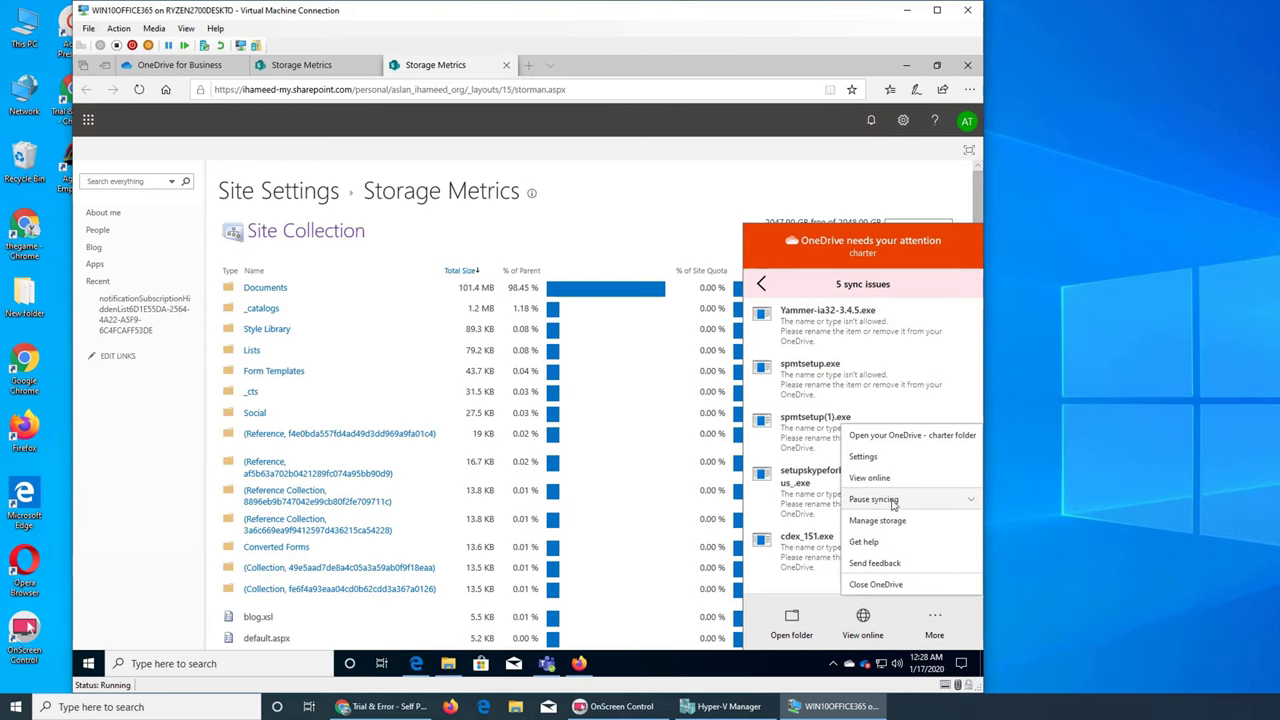
{"action": "left_click", "coordinate": [863, 457]}
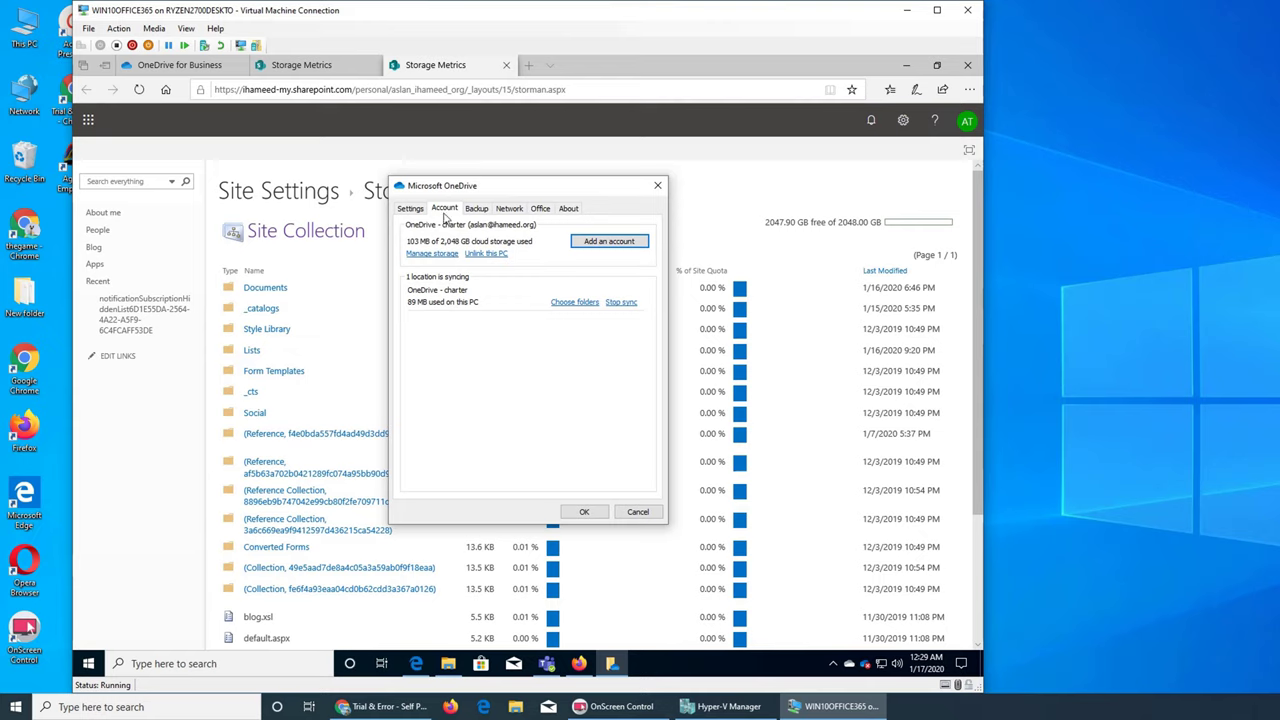
- Step through the Backup, Network, Office and Settings tabs, then close the OneDrive settings window
{"action": "left_click", "coordinate": [477, 210]}
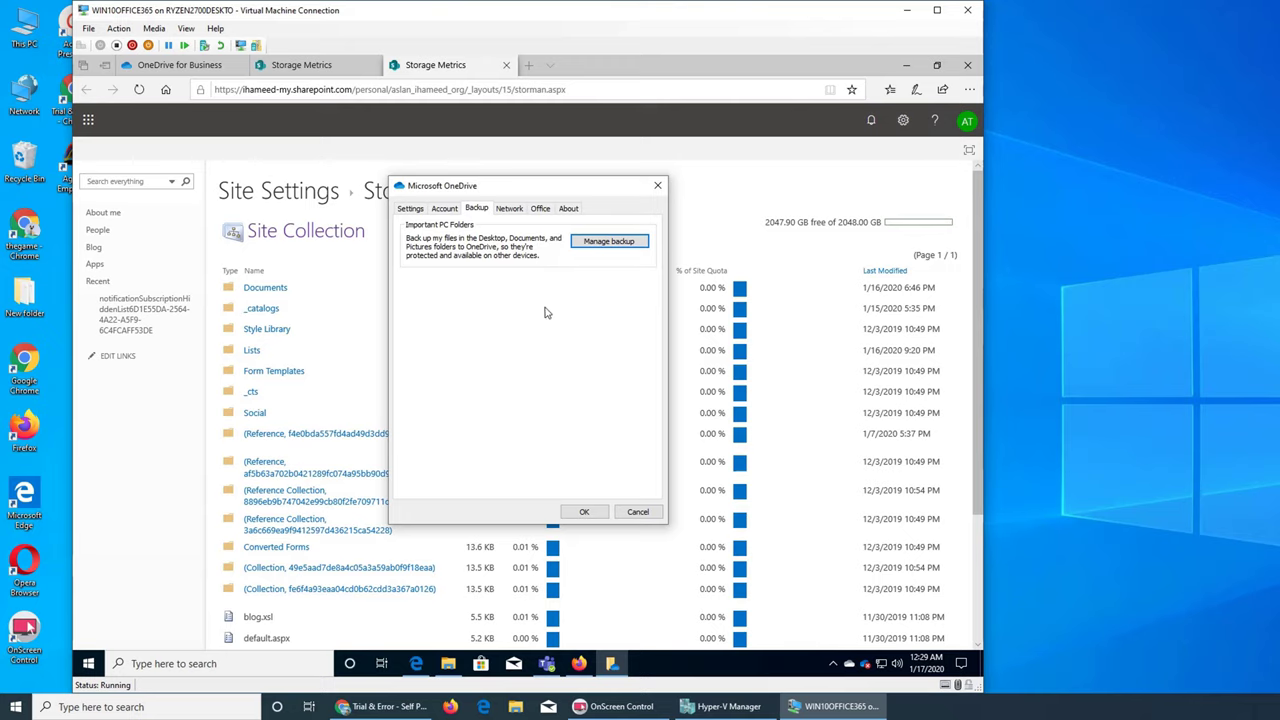
{"action": "left_click", "coordinate": [506, 212]}
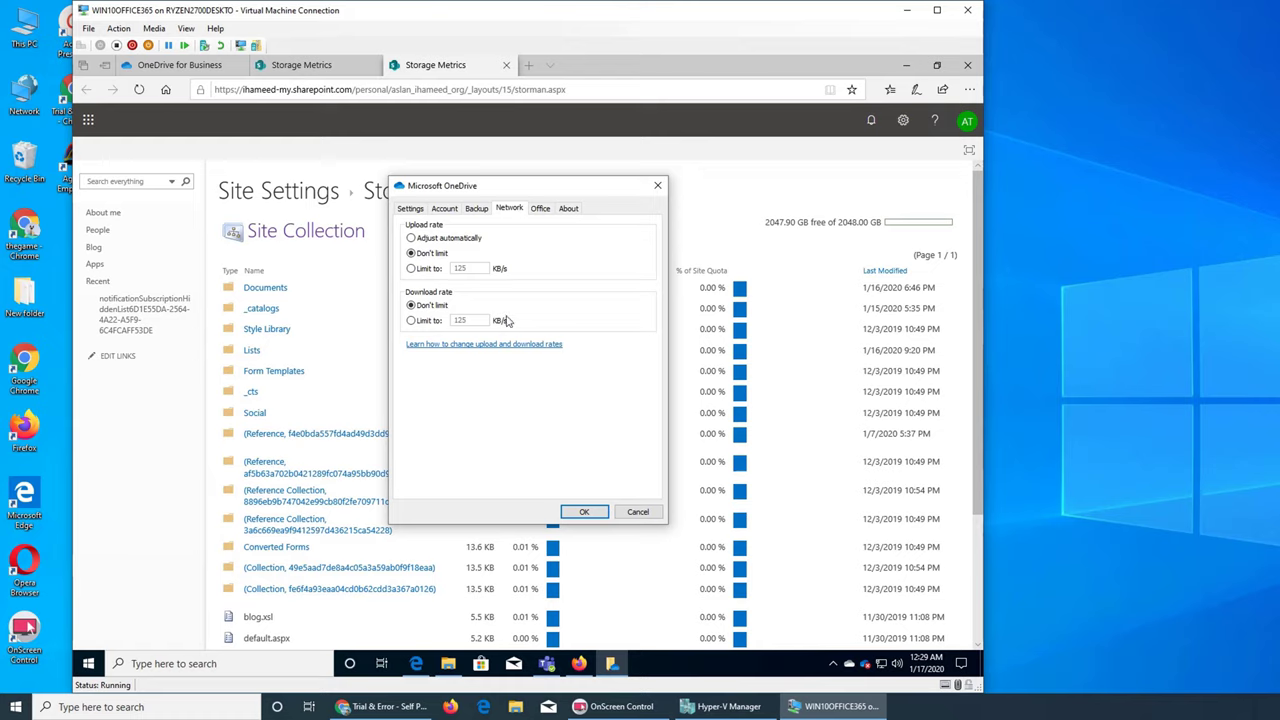
{"action": "left_click", "coordinate": [540, 209]}
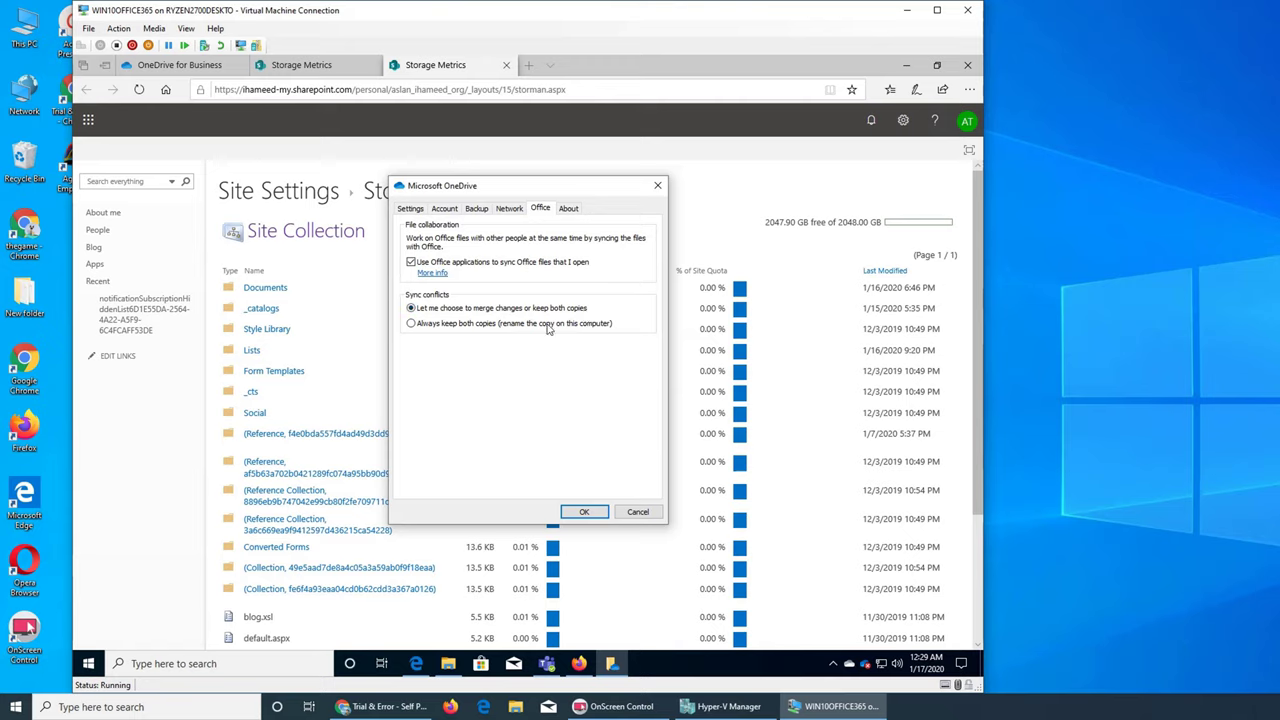
{"action": "left_click", "coordinate": [410, 209]}
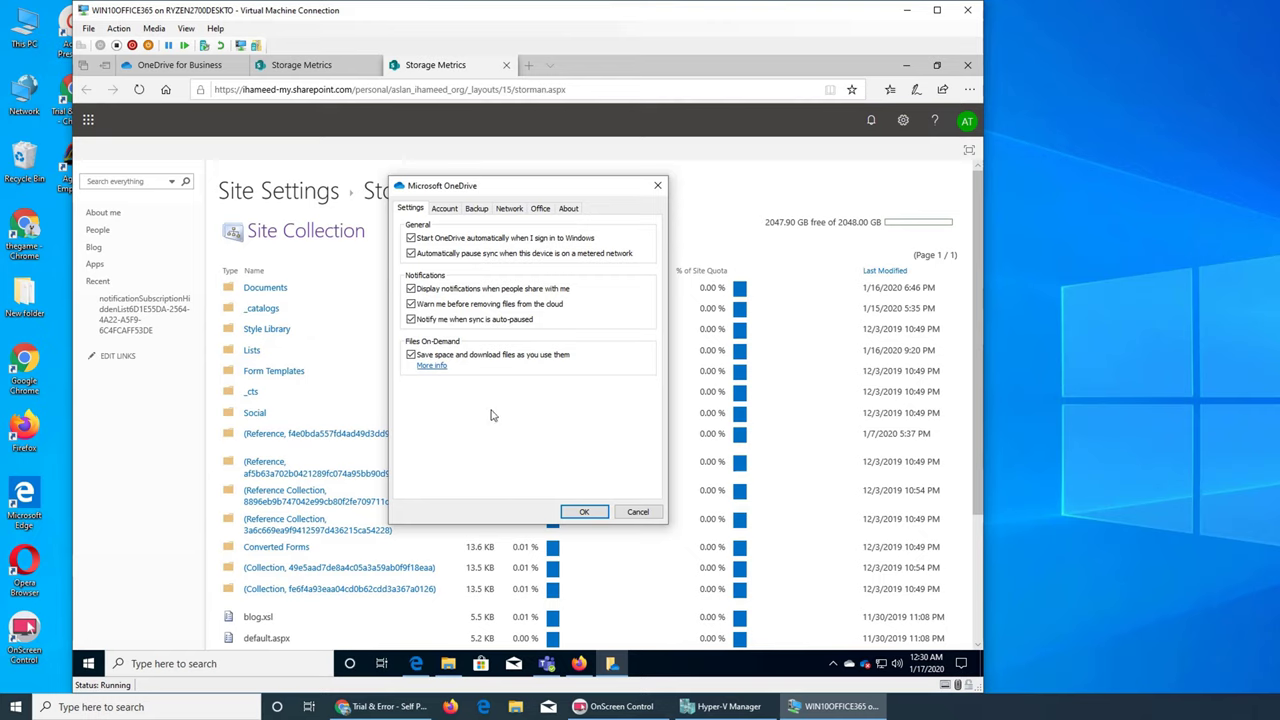
{"action": "left_click", "coordinate": [658, 187]}
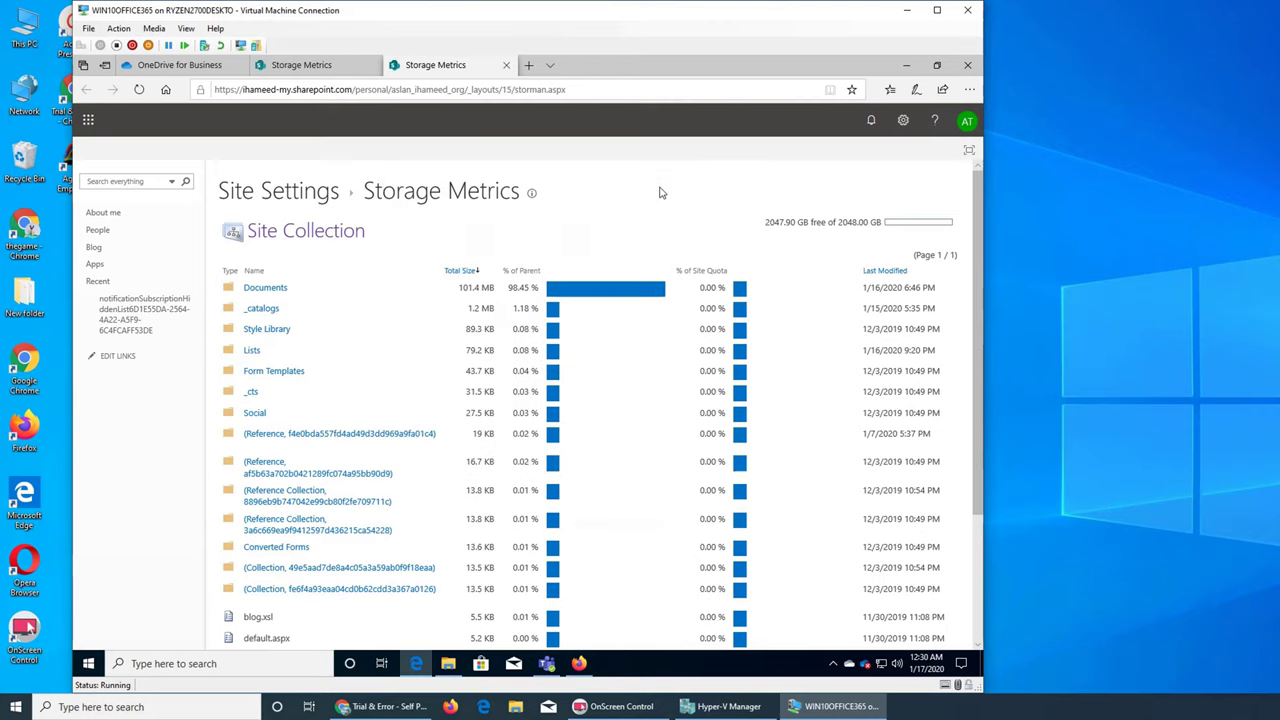
- Quit the work account's OneDrive and confirm the shutdown
{"action": "left_click", "coordinate": [865, 664]}
{"action": "left_click", "coordinate": [922, 627]}
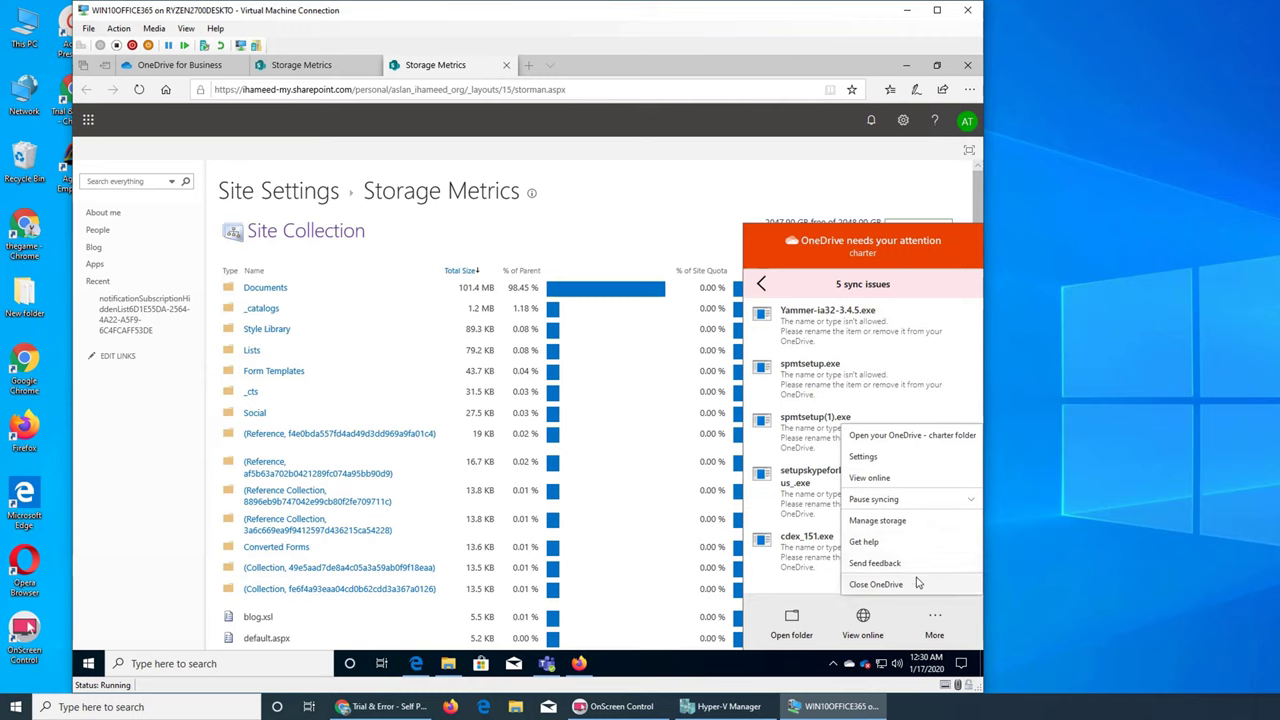
{"action": "left_click", "coordinate": [917, 585]}
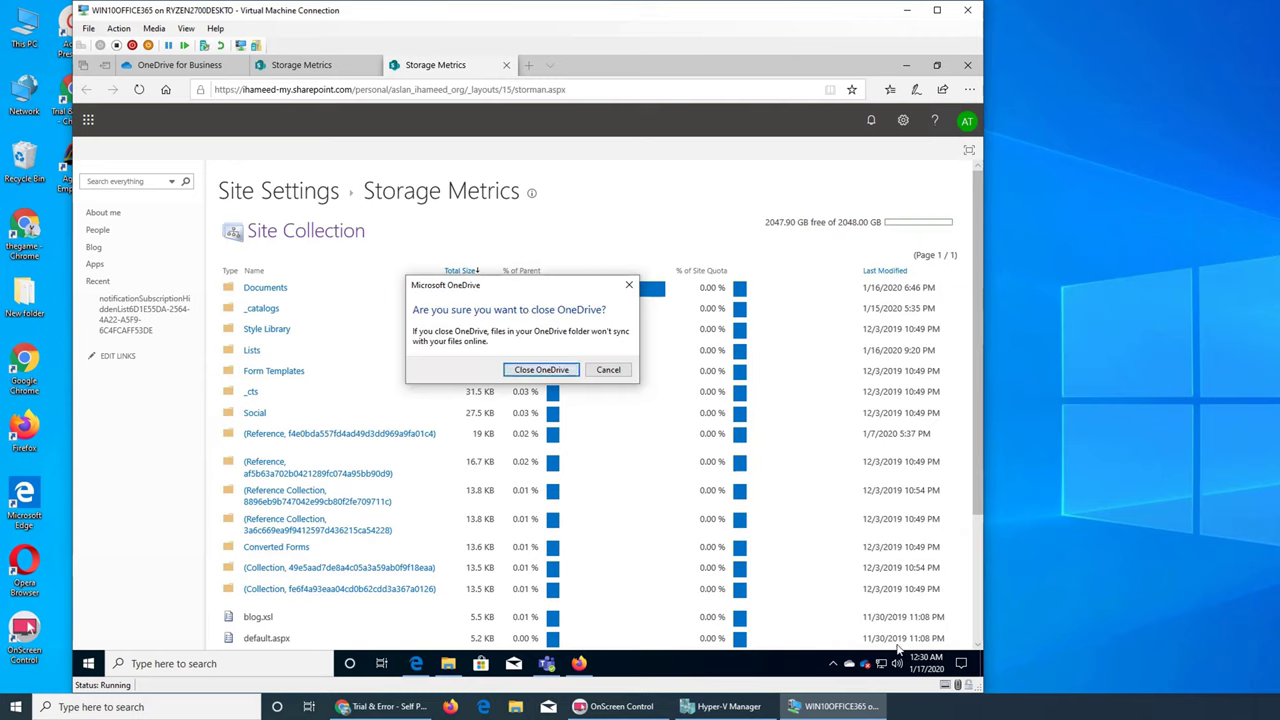
{"action": "left_click", "coordinate": [541, 370]}
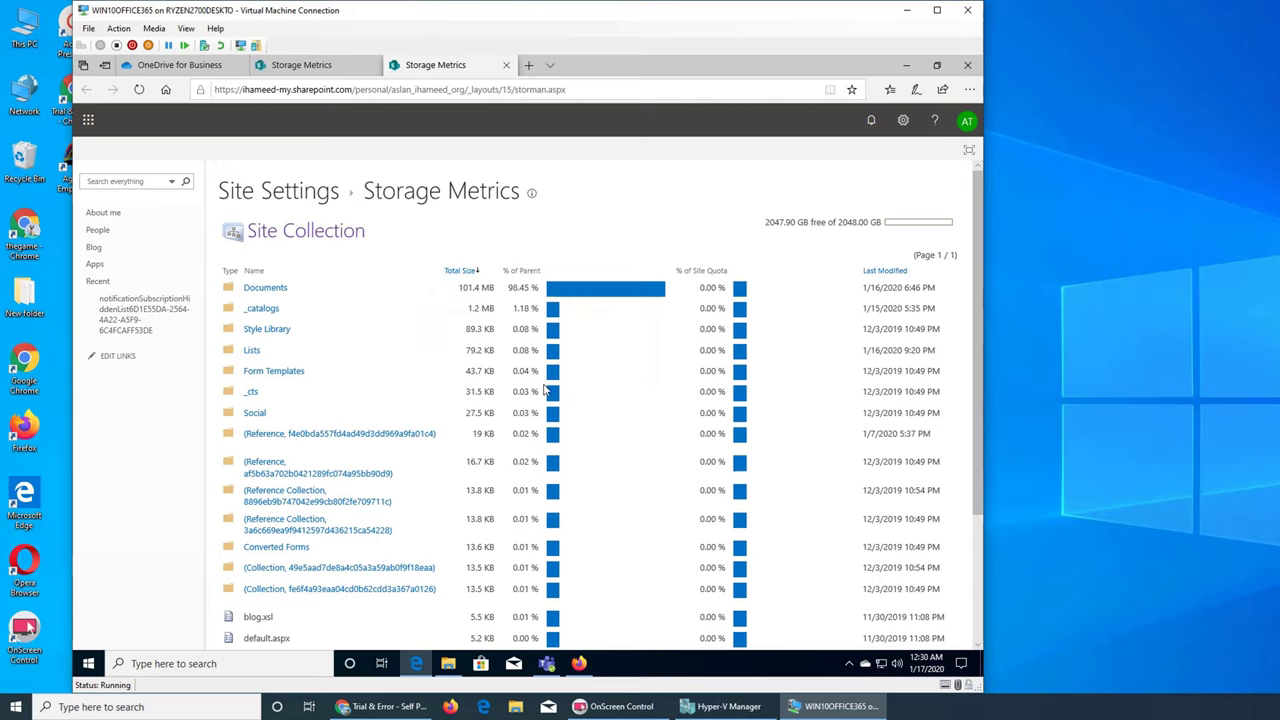
- Check the personal OneDrive account settings (504 KB of 5.0 GB used), then close them
{"action": "left_click", "coordinate": [848, 665]}
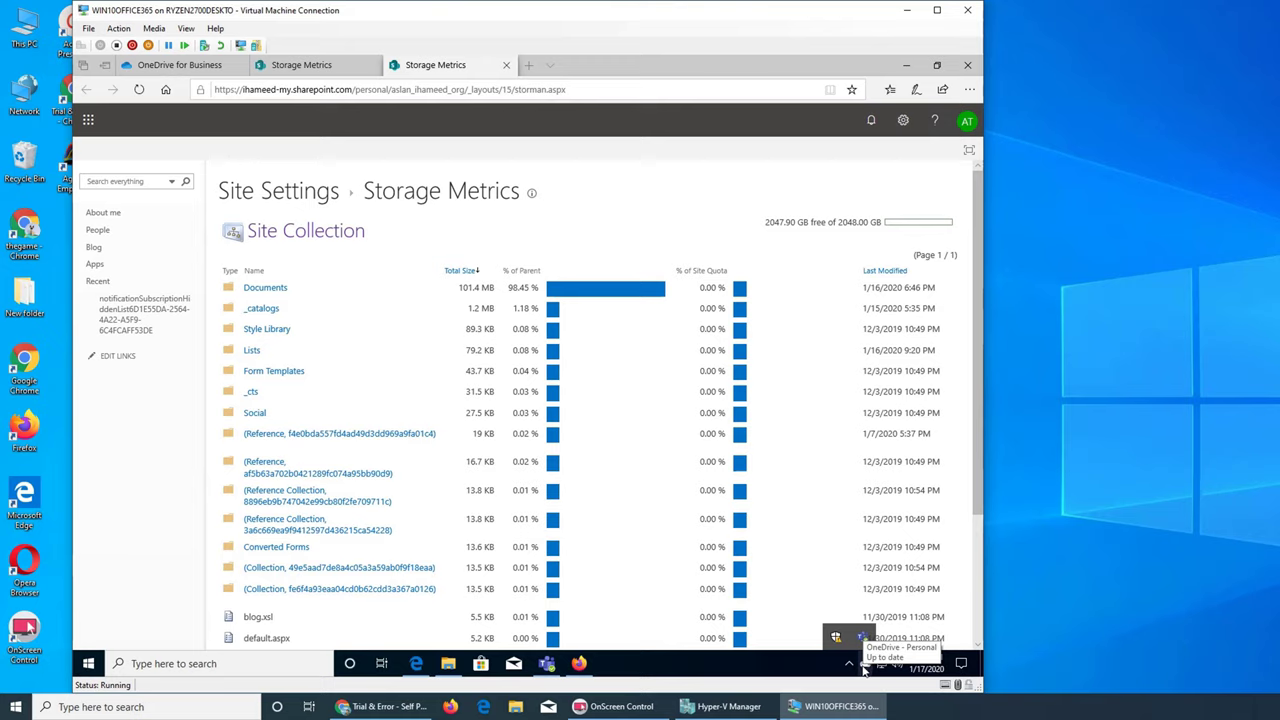
{"action": "left_click", "coordinate": [862, 637]}
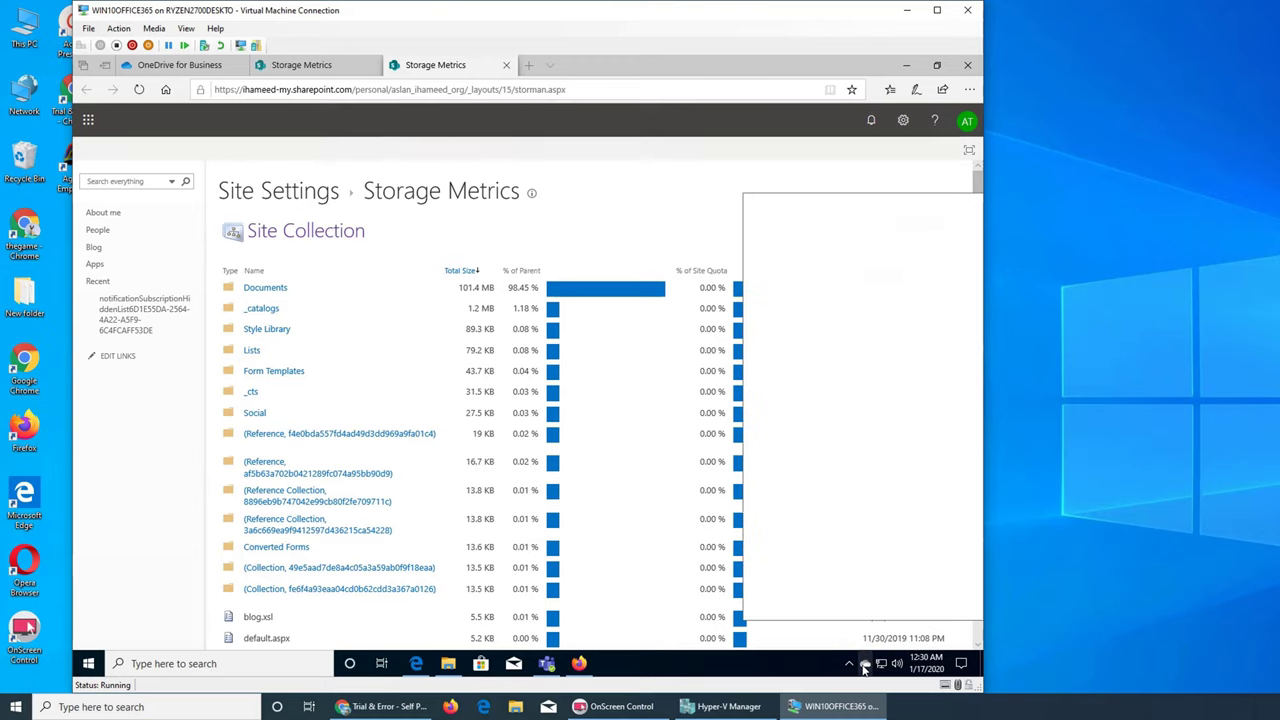
{"action": "left_click", "coordinate": [946, 598]}
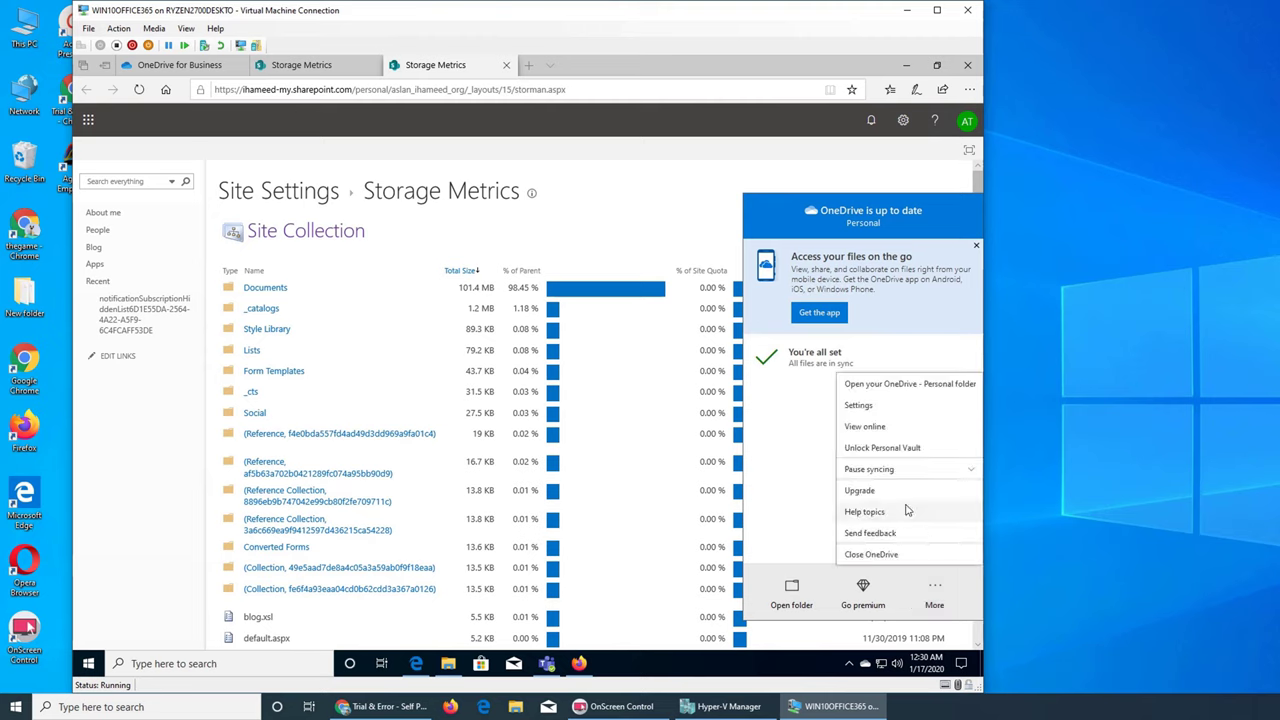
{"action": "left_click", "coordinate": [866, 405]}
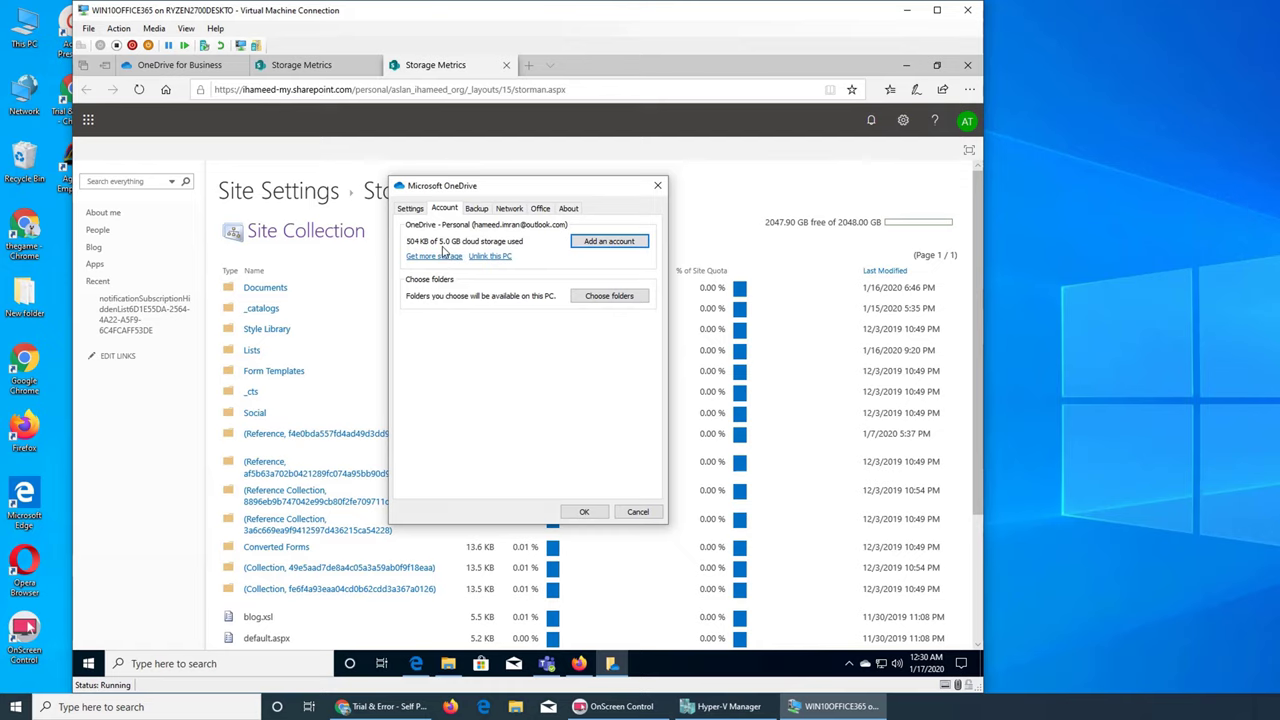
{"action": "left_click", "coordinate": [657, 187]}
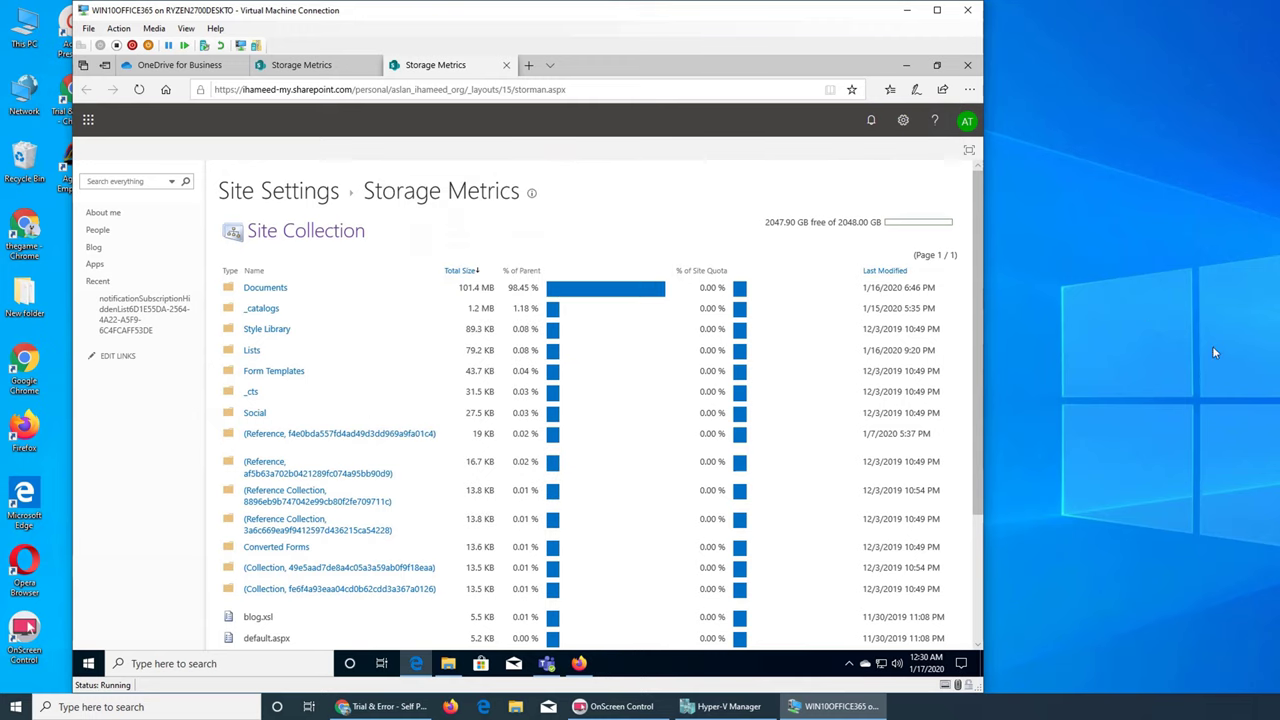